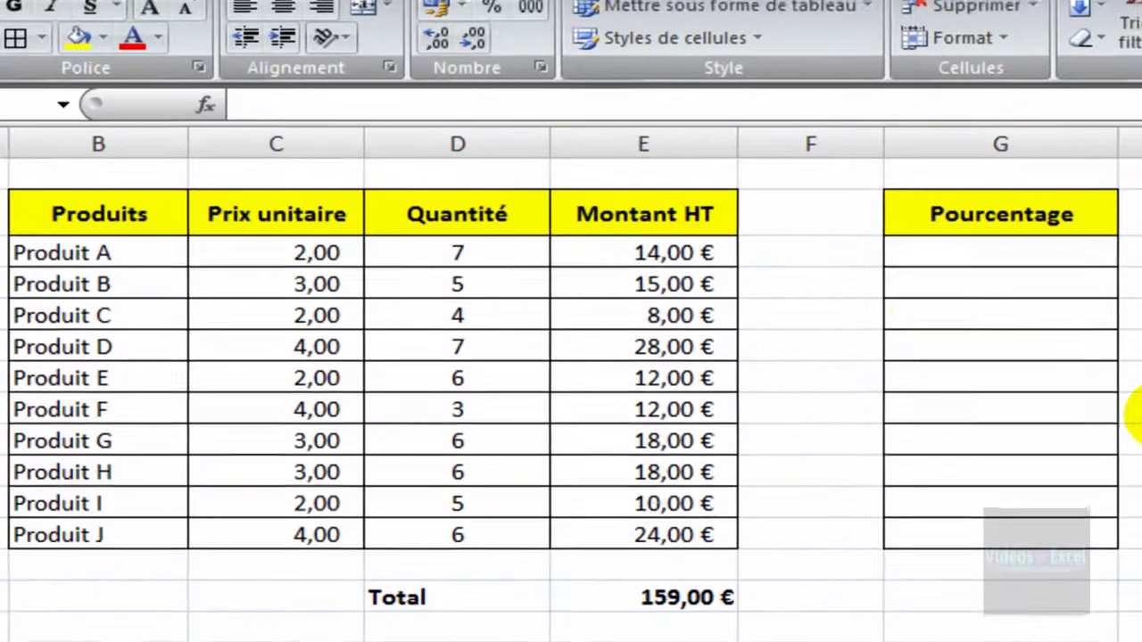
# Step: Review Produit A's Montant HT formula, unit price, quantity and the SOMME total in E14
pyautogui.click(787, 221)
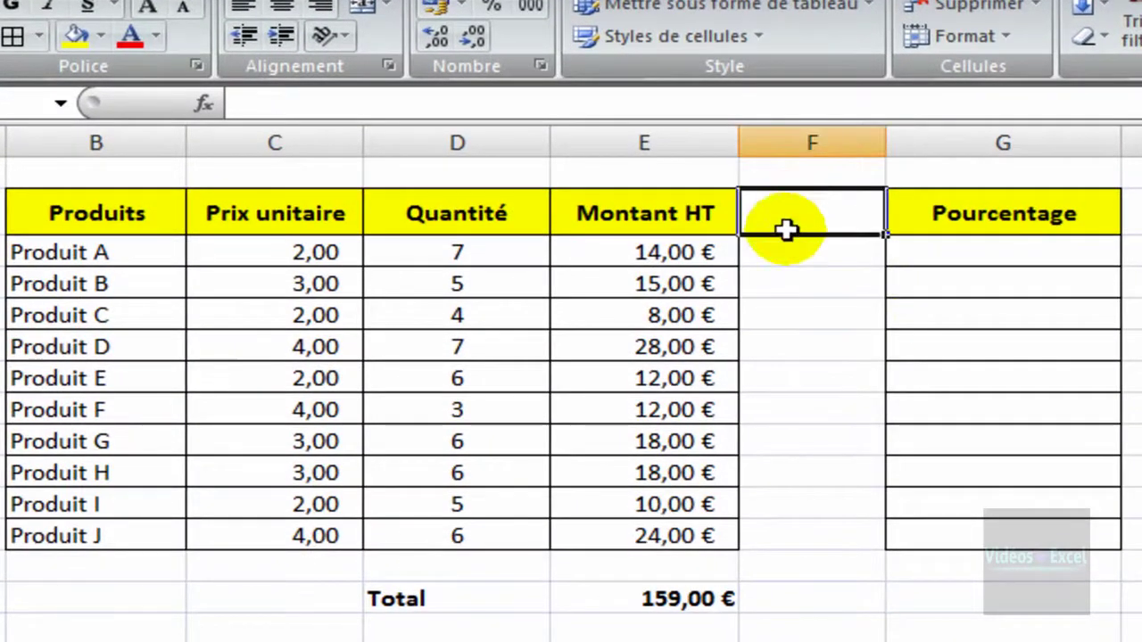
pyautogui.click(678, 254)
pyautogui.click(665, 312)
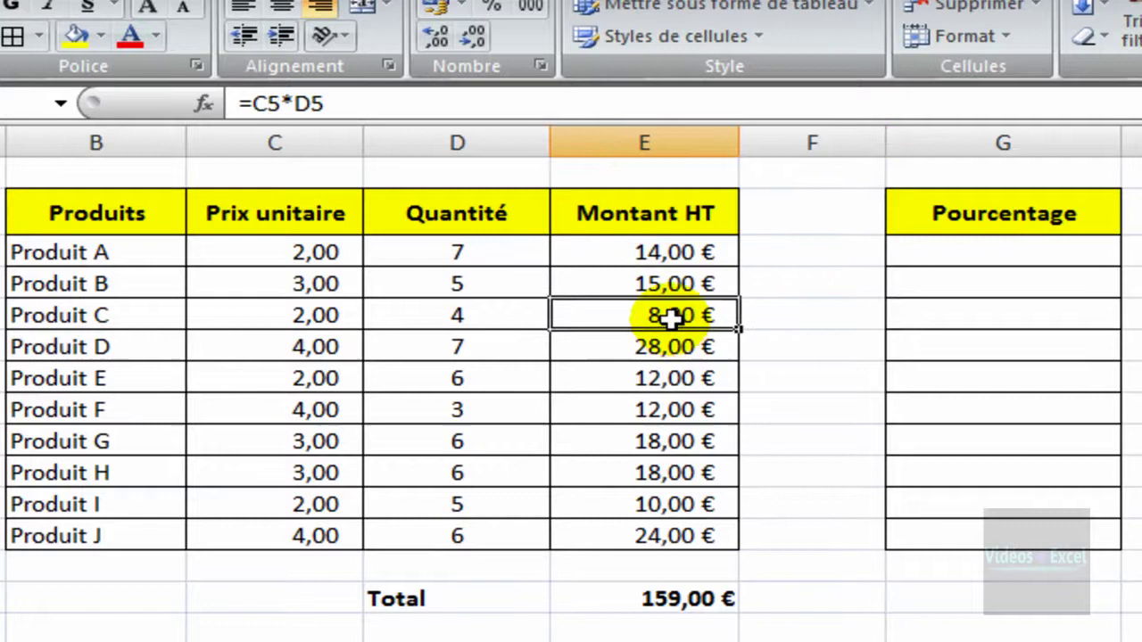
pyautogui.click(671, 251)
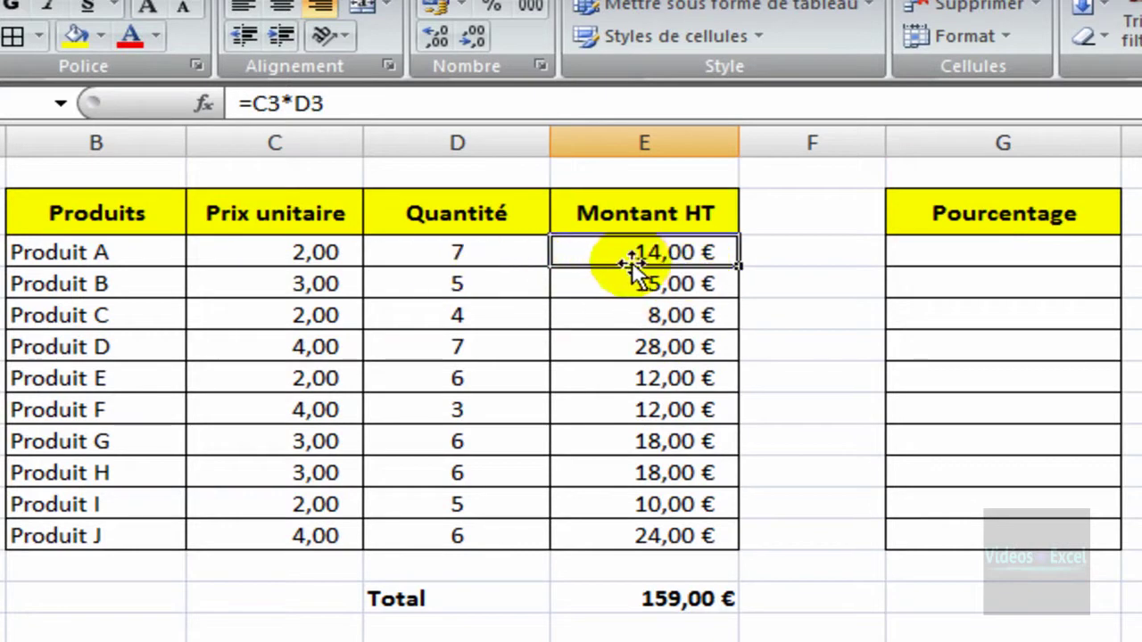
pyautogui.click(348, 256)
pyautogui.click(482, 256)
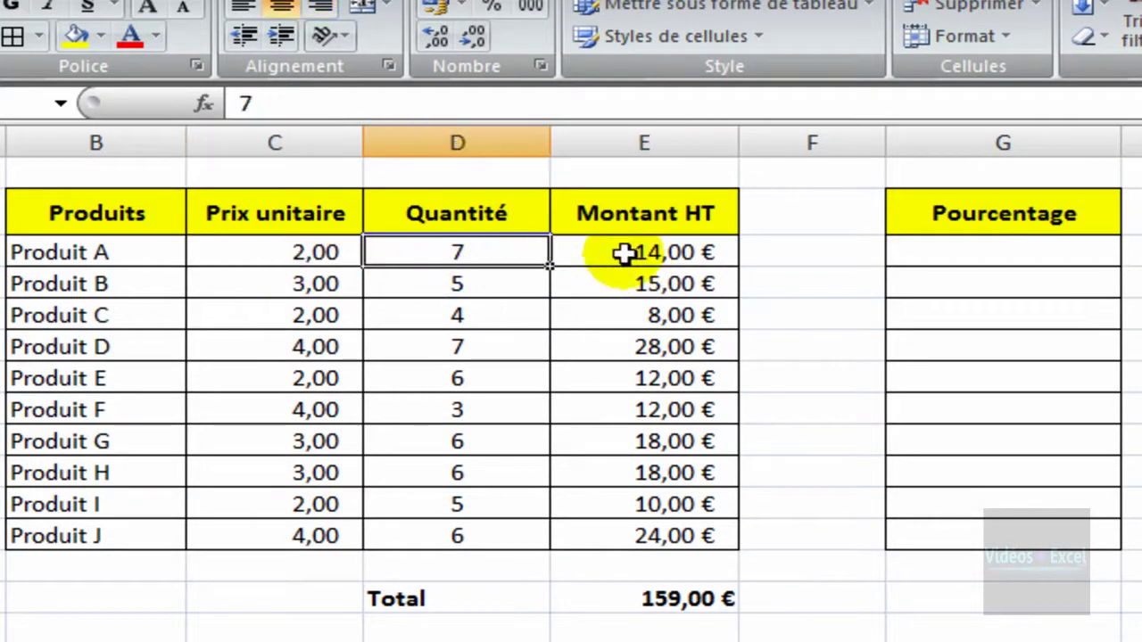
pyautogui.click(638, 258)
pyautogui.click(696, 597)
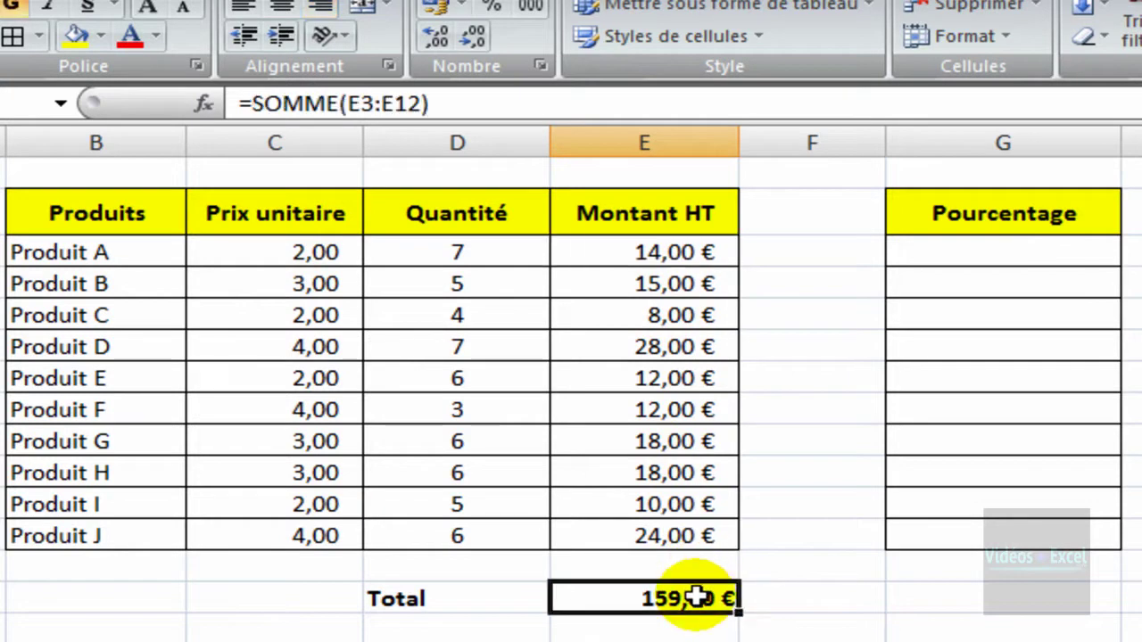
# Step: Enter =E3/E14 in G3 so Produit A's Pourcentage shows 8,81%
pyautogui.click(970, 252)
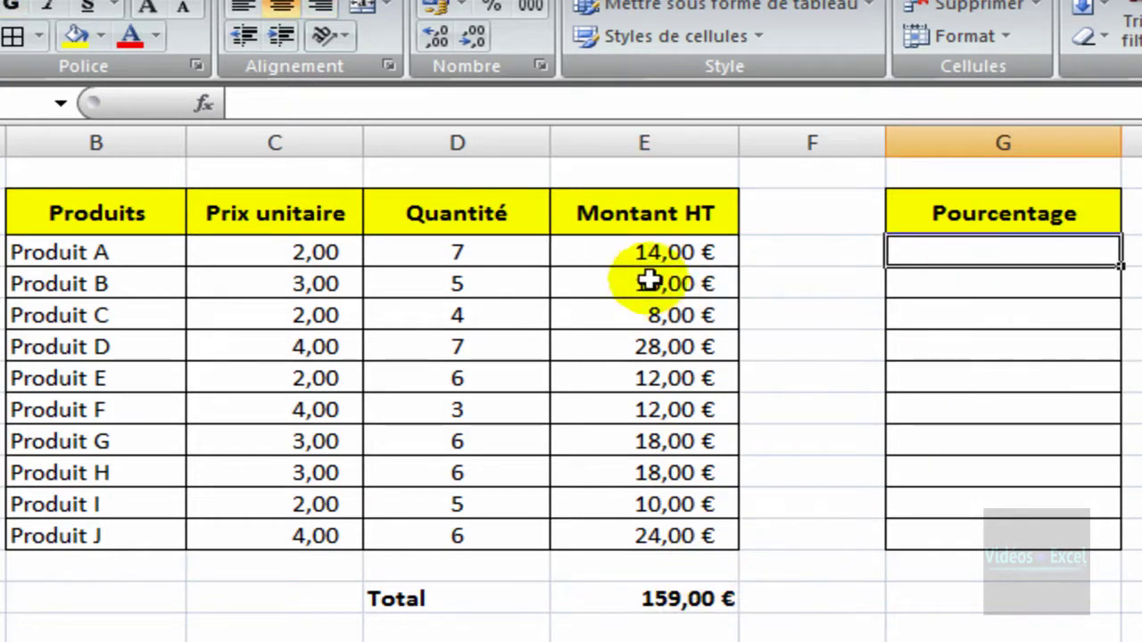
pyautogui.click(637, 250)
pyautogui.click(688, 598)
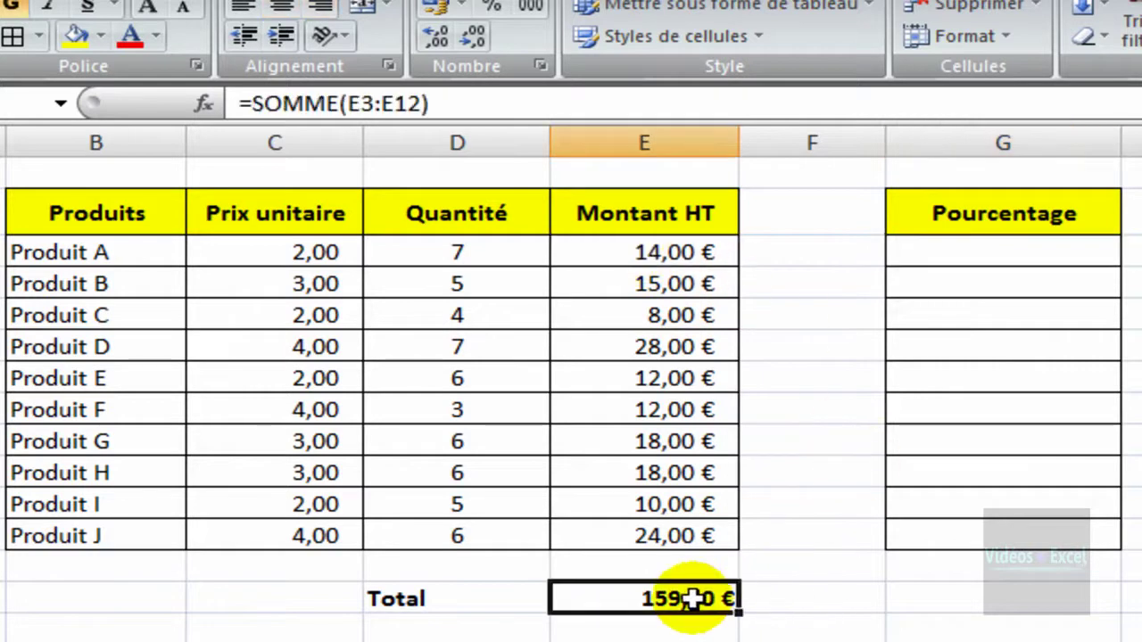
pyautogui.click(1004, 260)
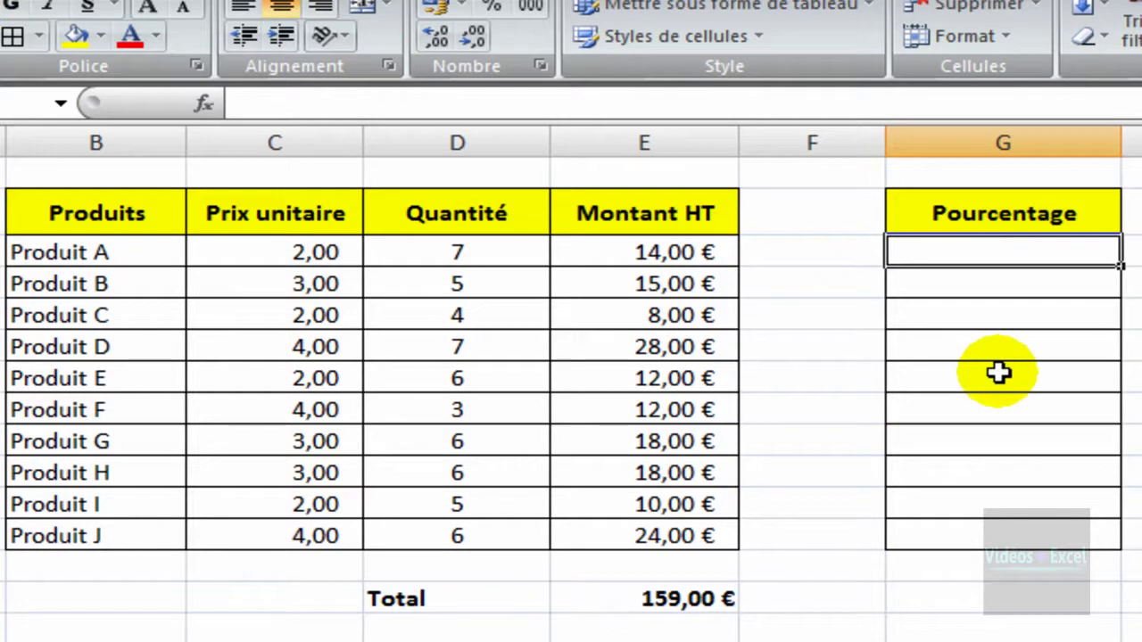
pyautogui.write('=')
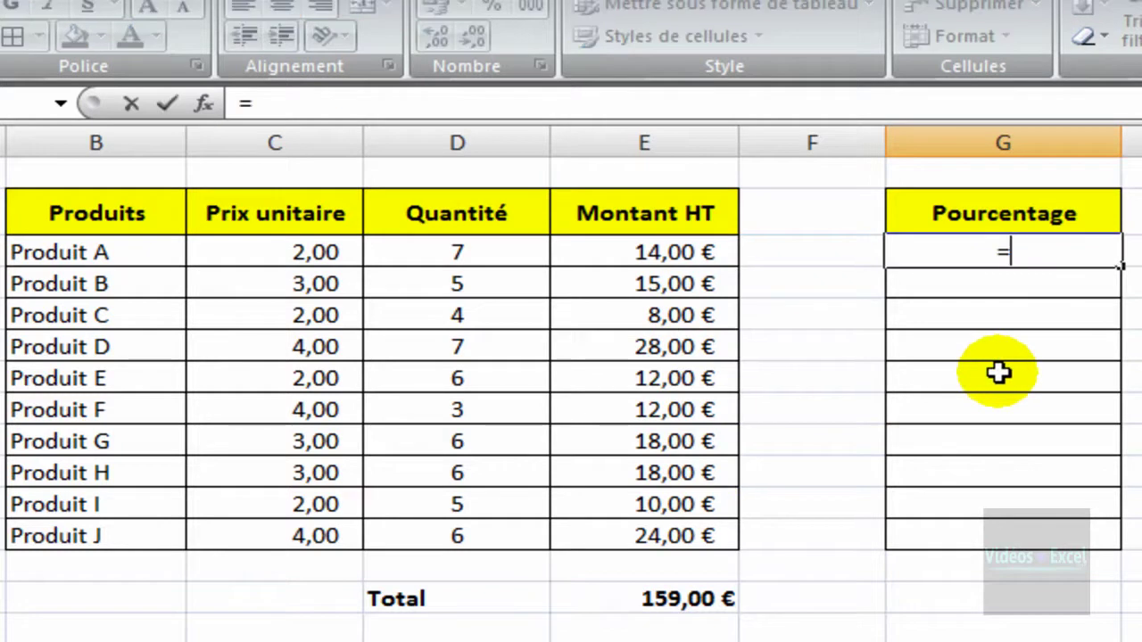
pyautogui.click(667, 252)
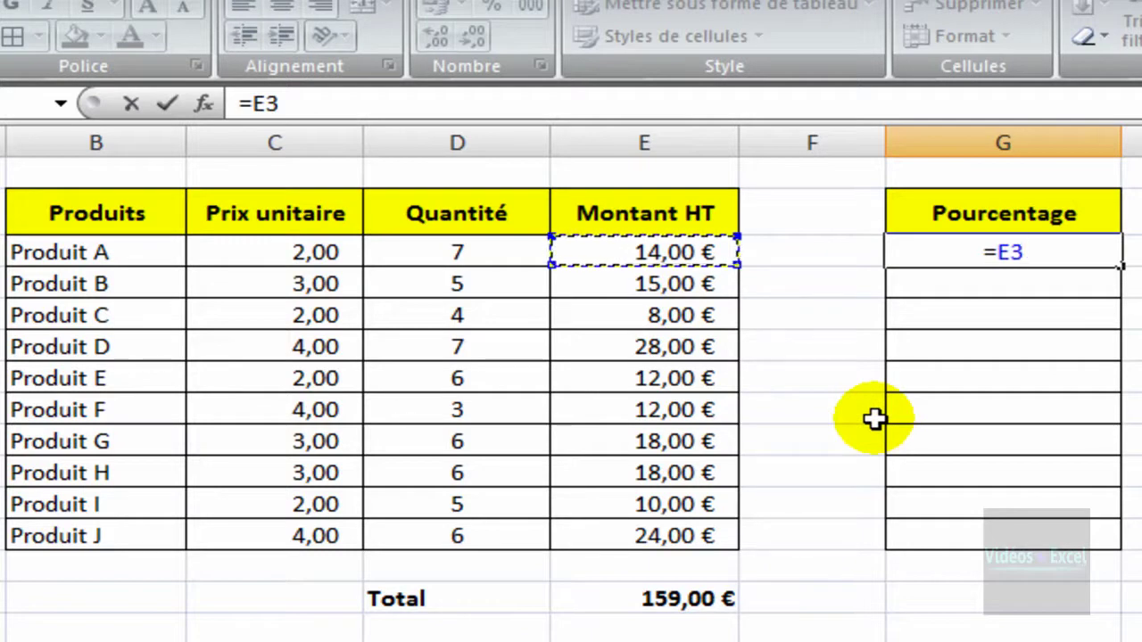
pyautogui.write('/')
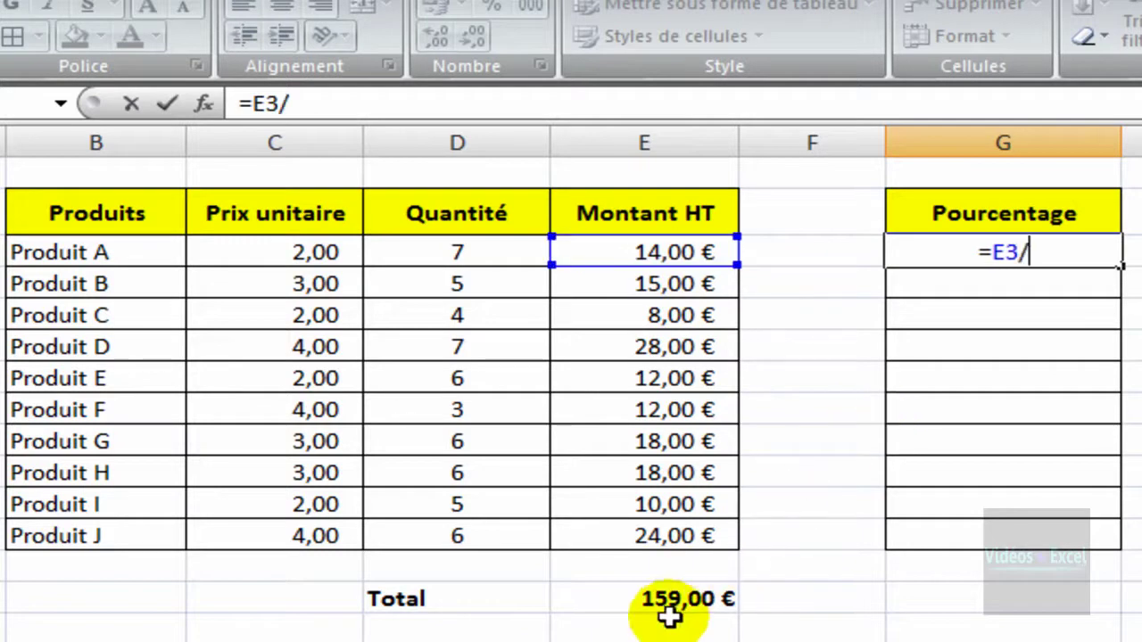
pyautogui.click(661, 606)
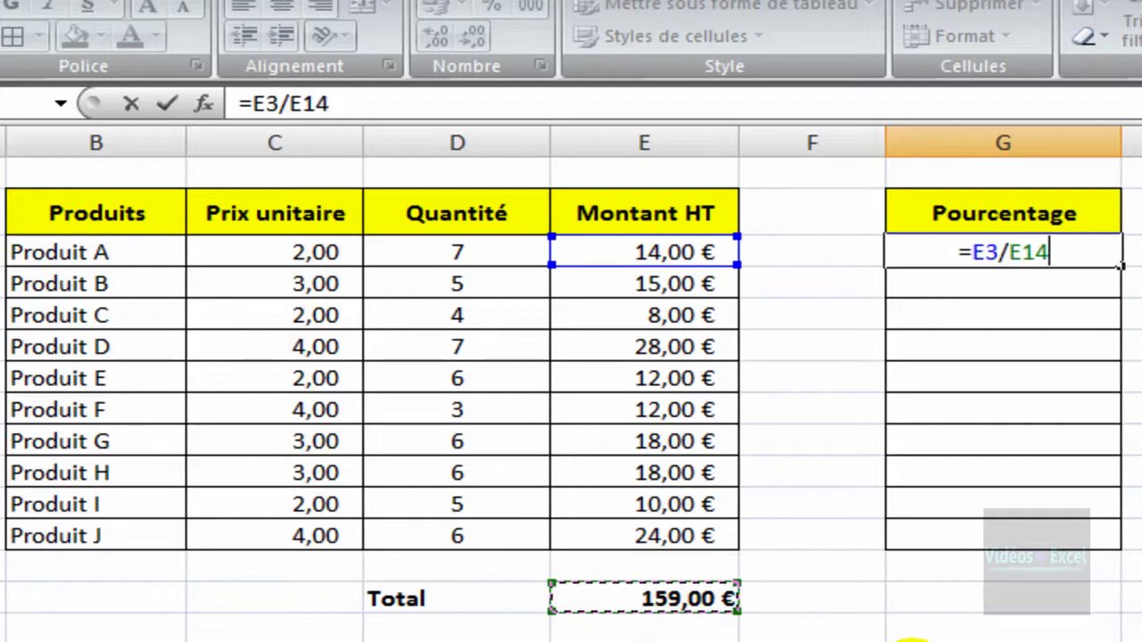
pyautogui.press('Return')
pyautogui.press('Up')
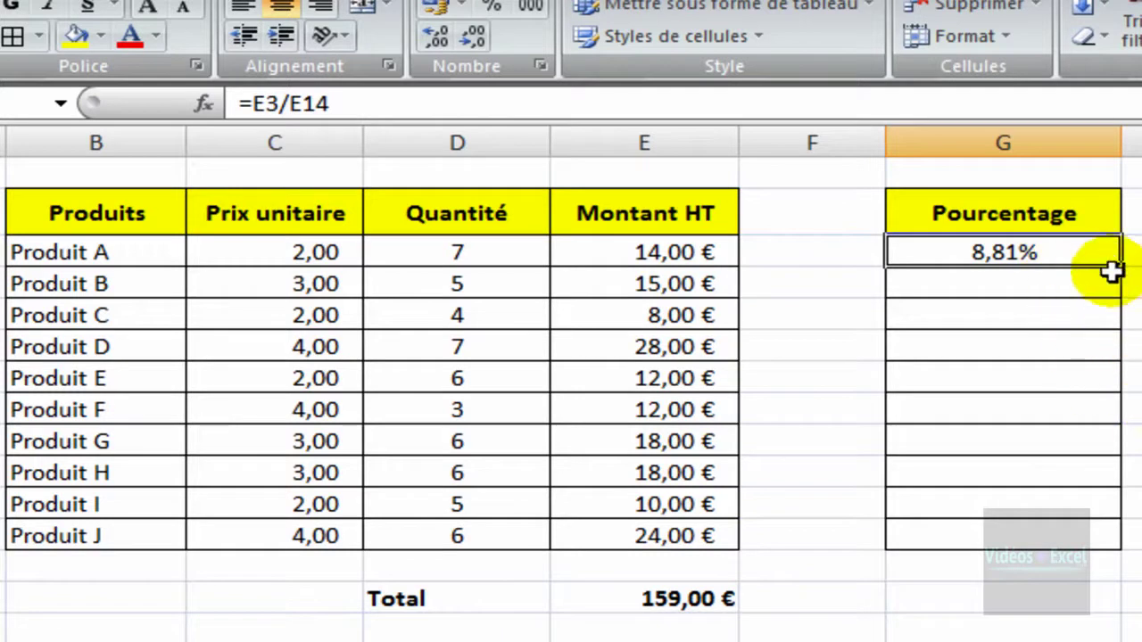
# Step: Copy G3's formula down to G12 and inspect the shifted references in the #DIV/0! cells
pyautogui.moveTo(1121, 265); pyautogui.dragTo(1120, 535)
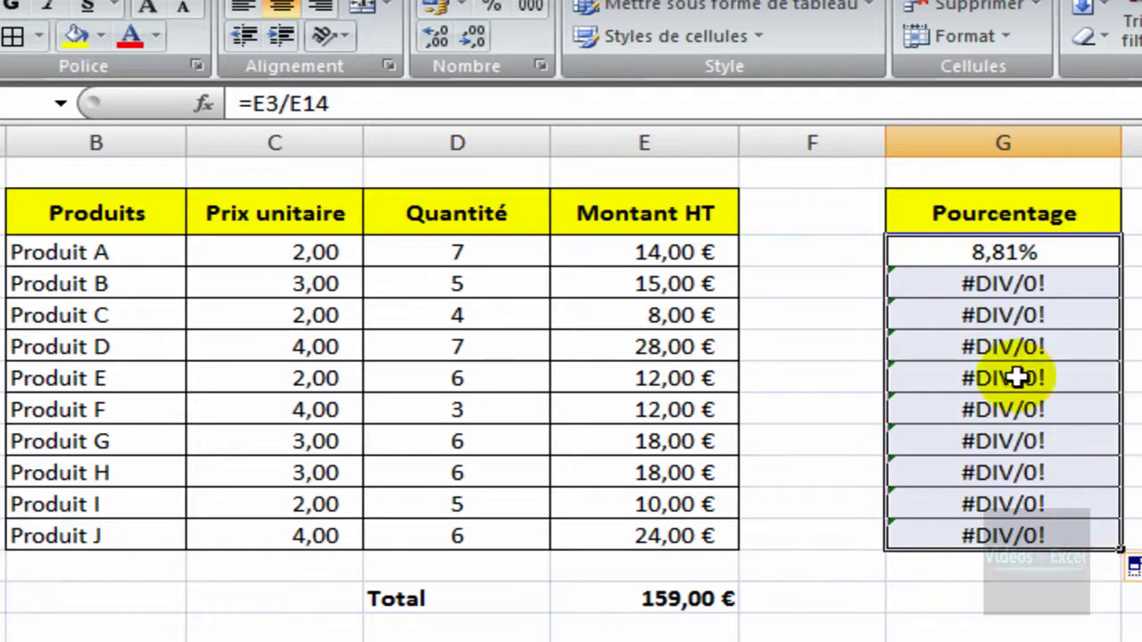
pyautogui.click(1012, 284)
pyautogui.click(1012, 414)
pyautogui.click(1012, 503)
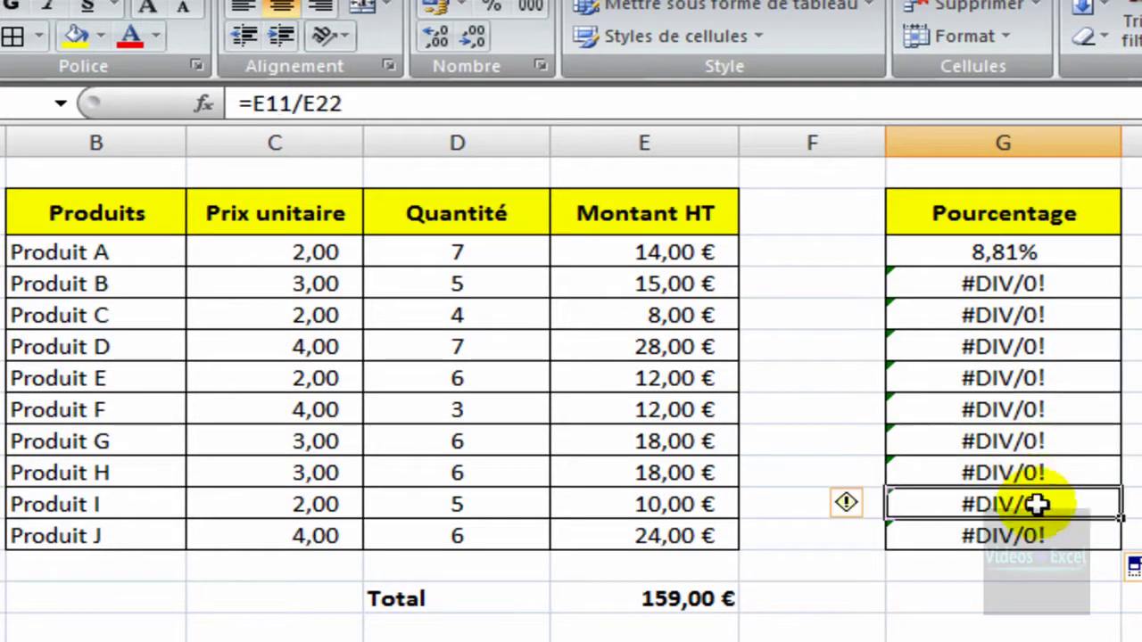
pyautogui.click(1011, 376)
pyautogui.click(1006, 282)
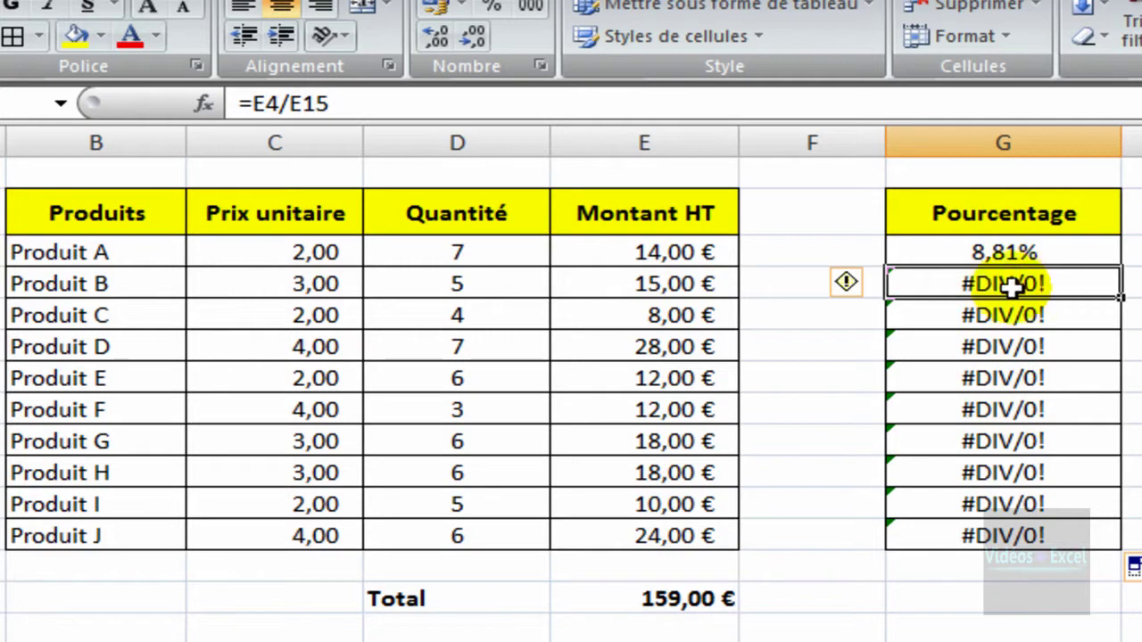
# Step: Step through the #DIV/0! cells and view the division error explanation
pyautogui.press('Down')
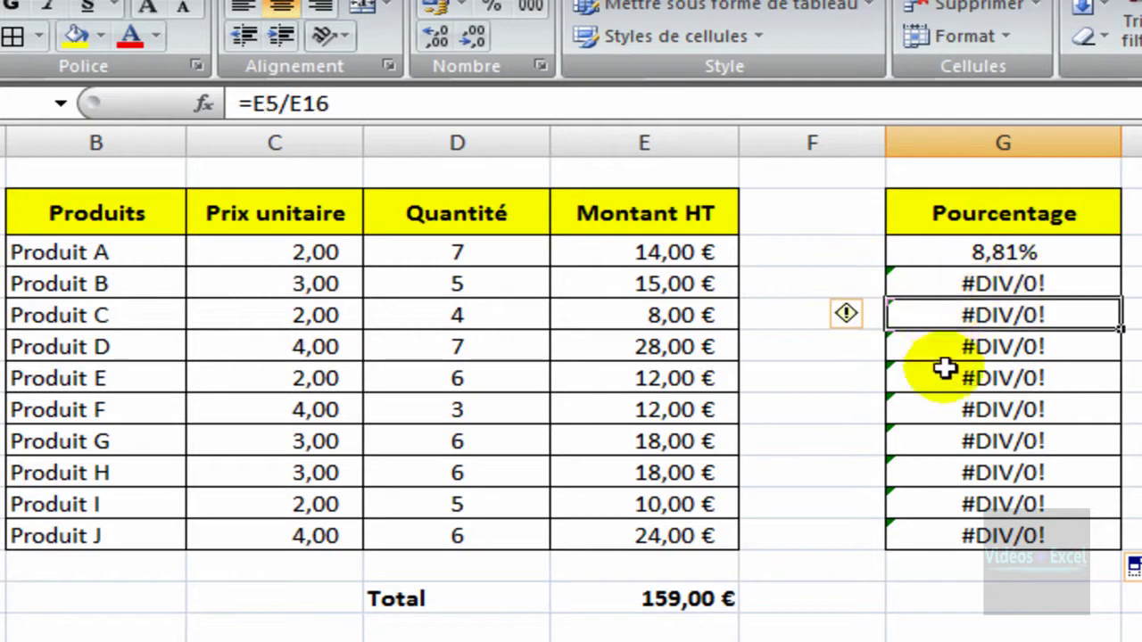
pyautogui.press('Down')
pyautogui.press('Down')
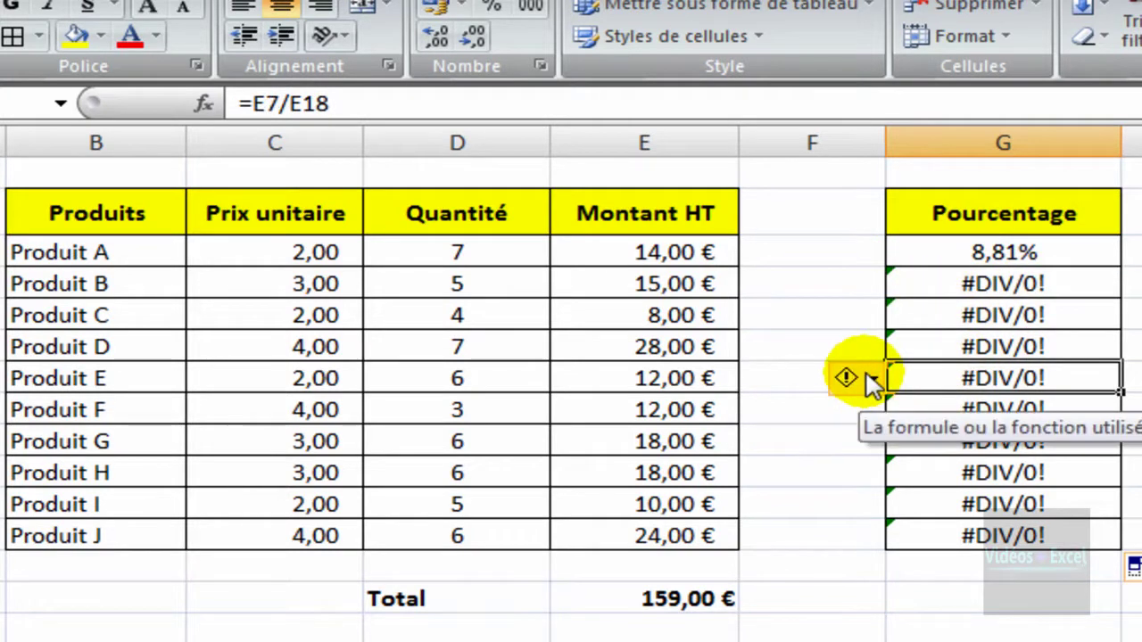
pyautogui.click(872, 379)
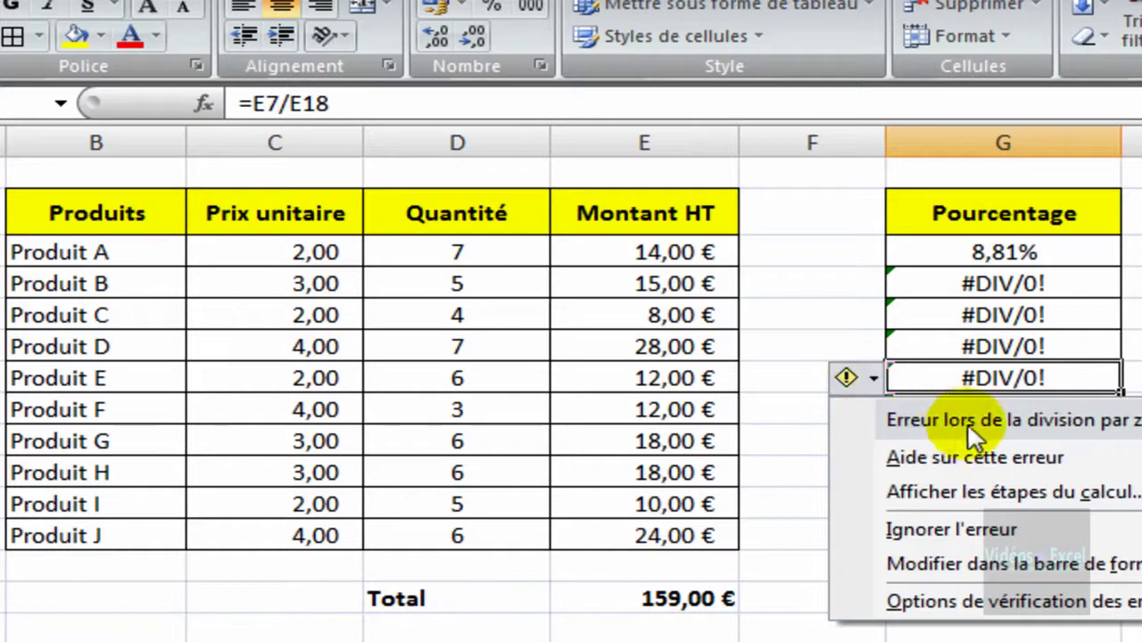
pyautogui.click(995, 278)
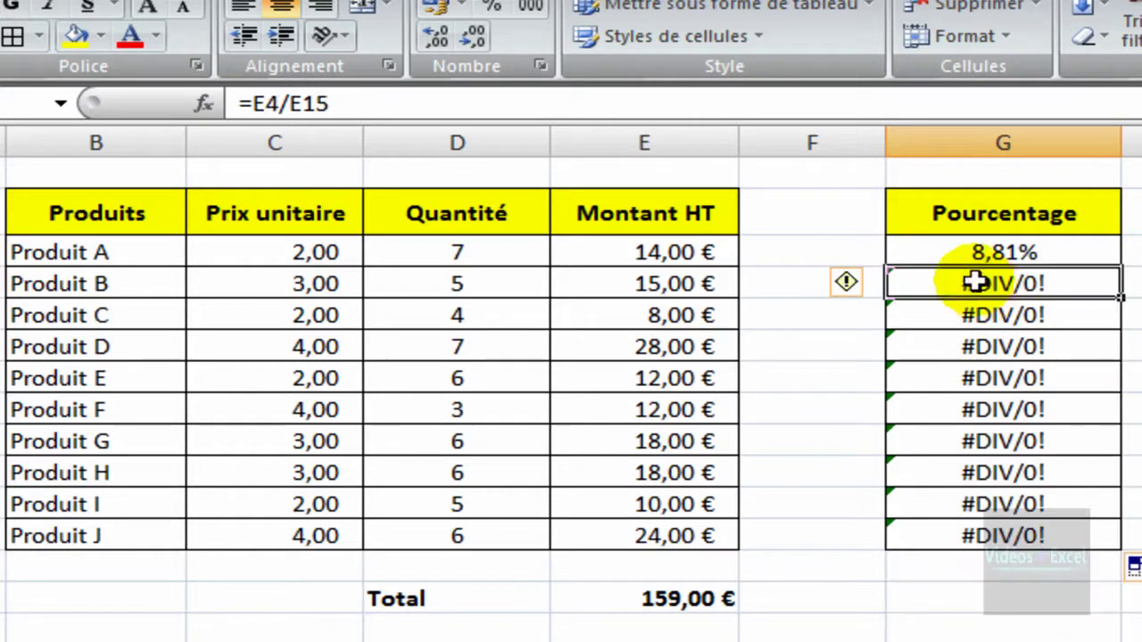
pyautogui.click(992, 253)
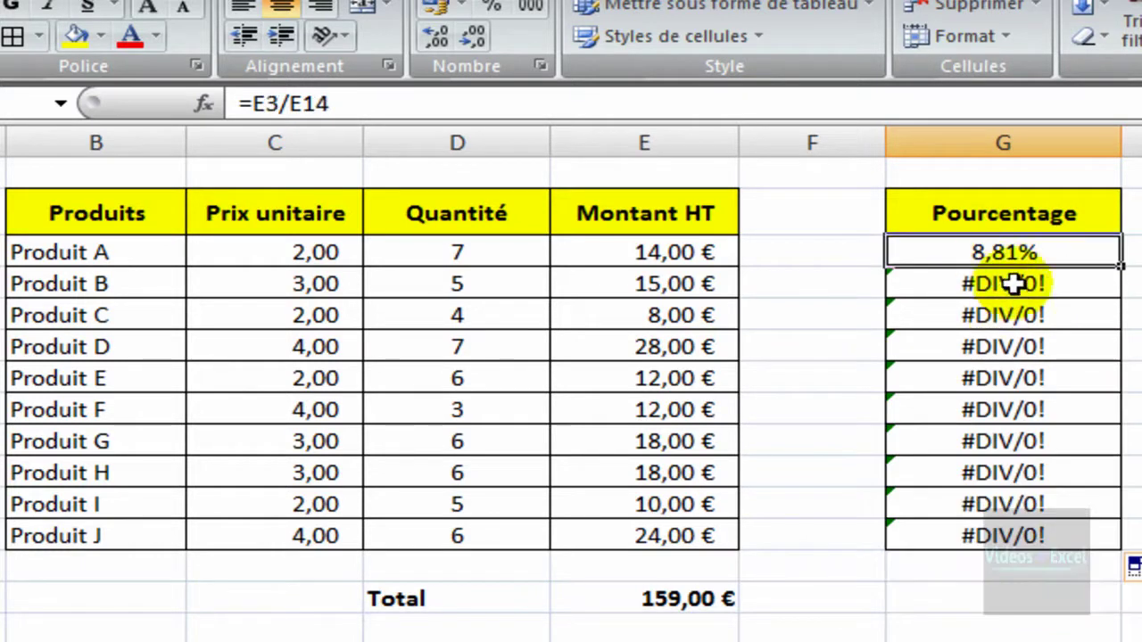
# Step: Rewrite G3 as =SI(ESTERREUR(E3/E14);"attention";E3/E14), still showing 8,81%
pyautogui.doubleClick(982, 252)
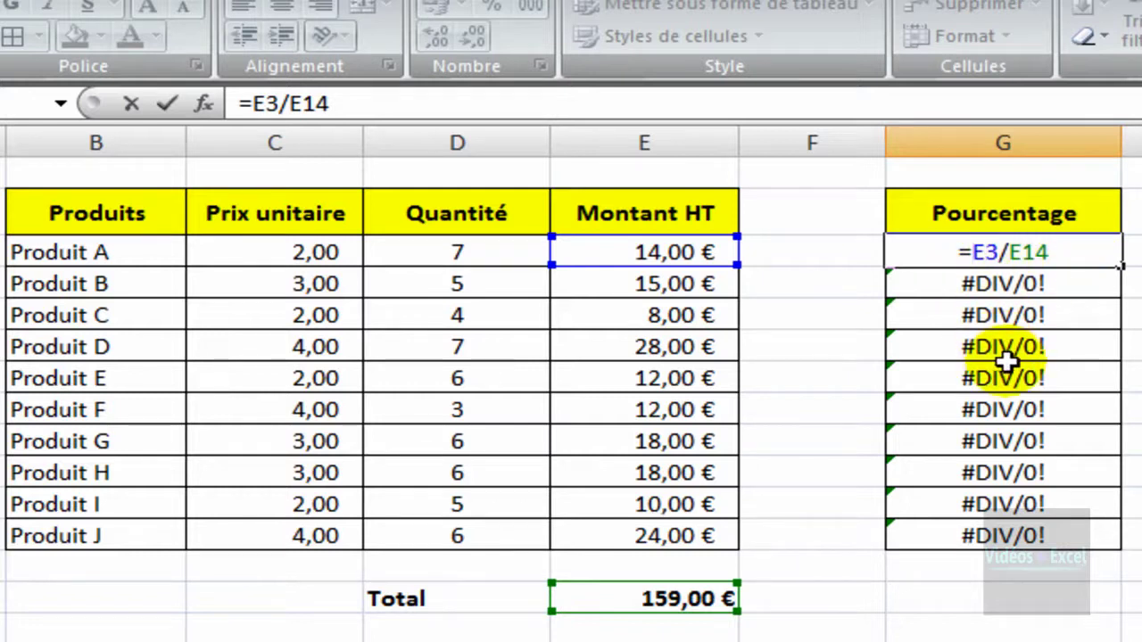
pyautogui.write('si')
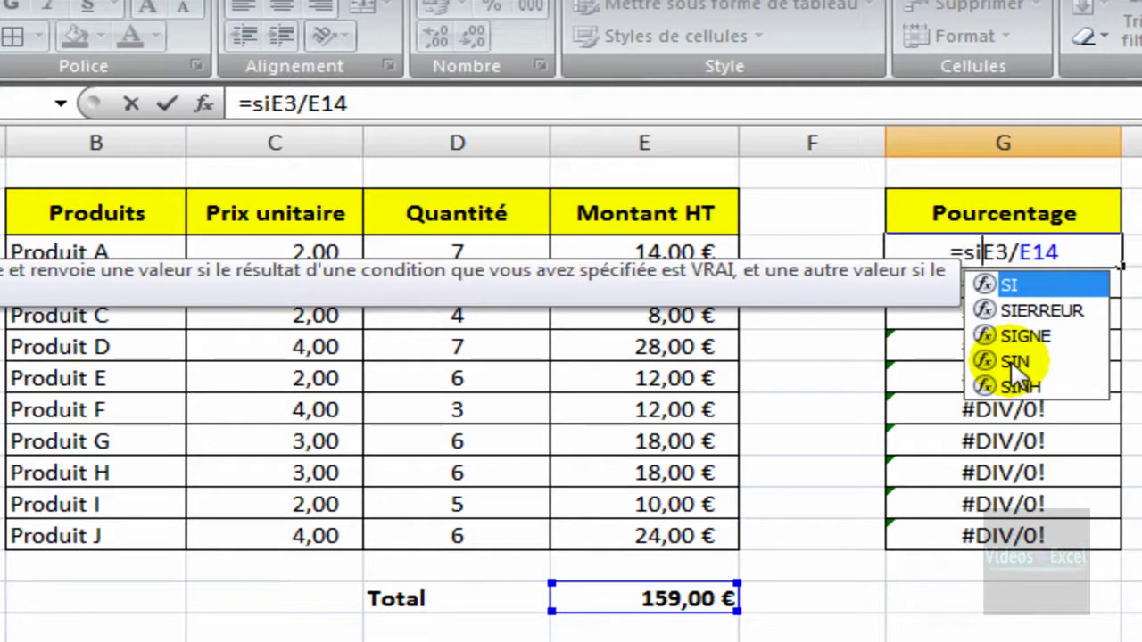
pyautogui.write('(')
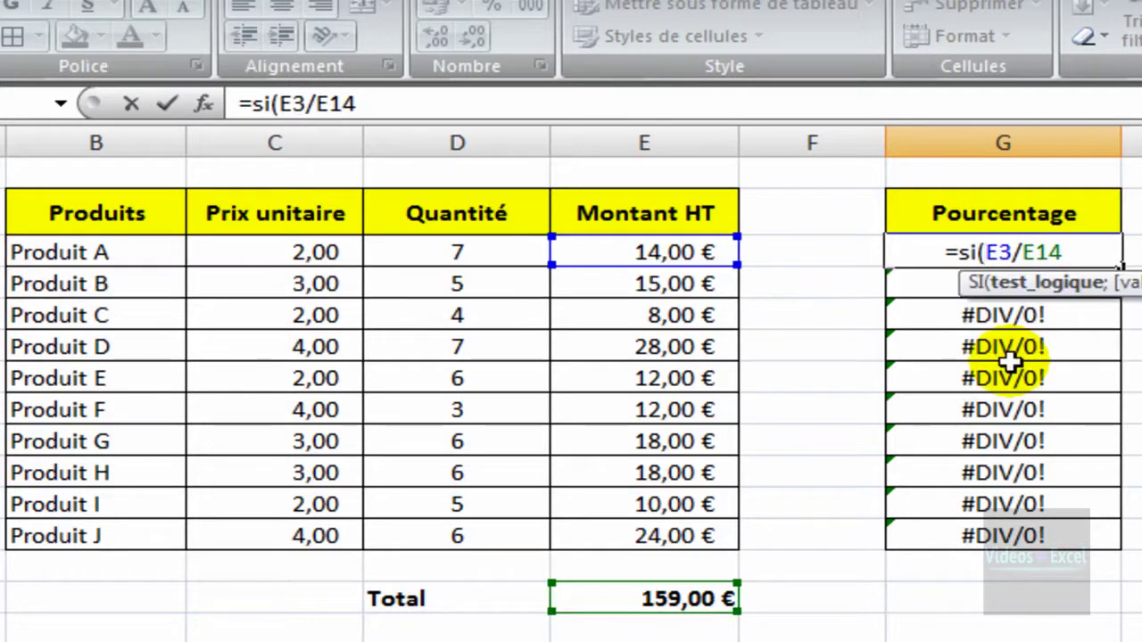
pyautogui.write('est')
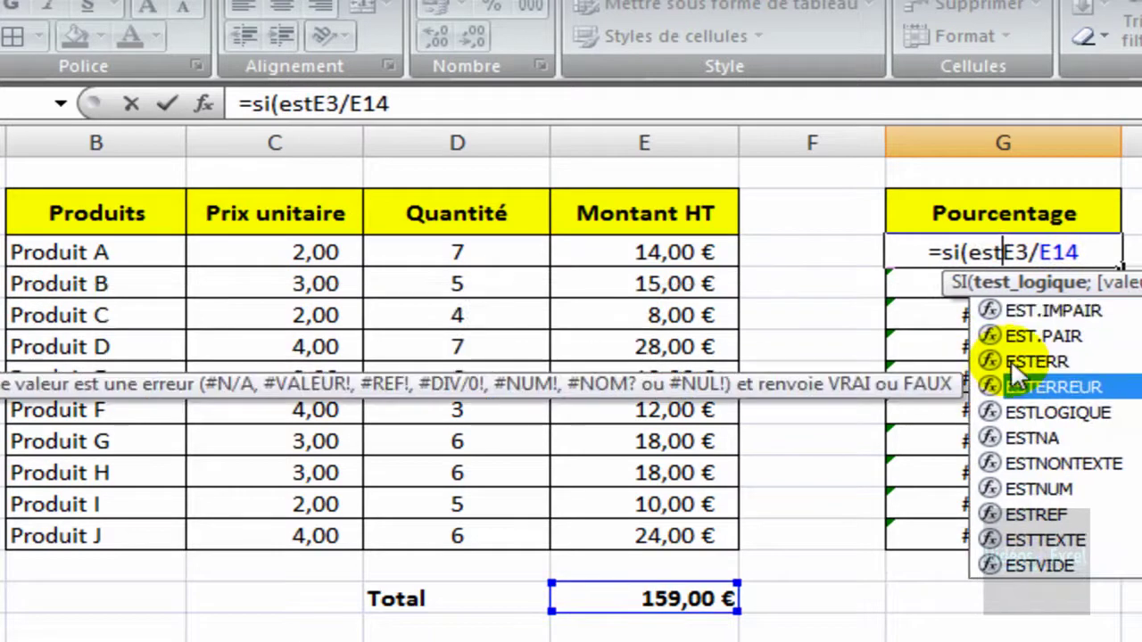
pyautogui.doubleClick(1011, 379)
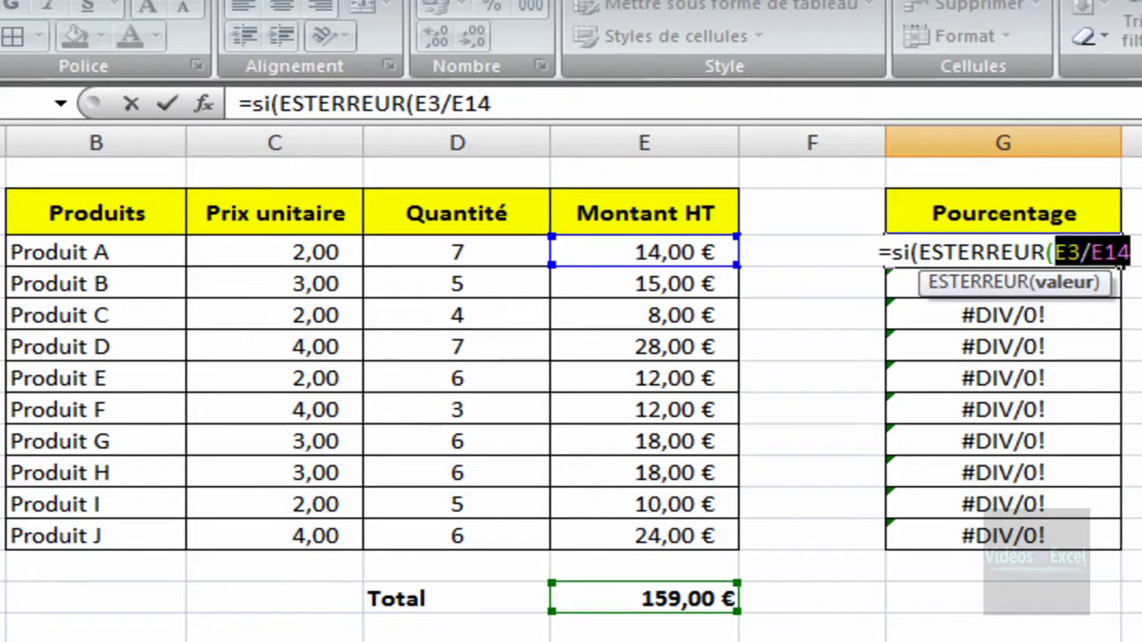
pyautogui.click(1067, 252)
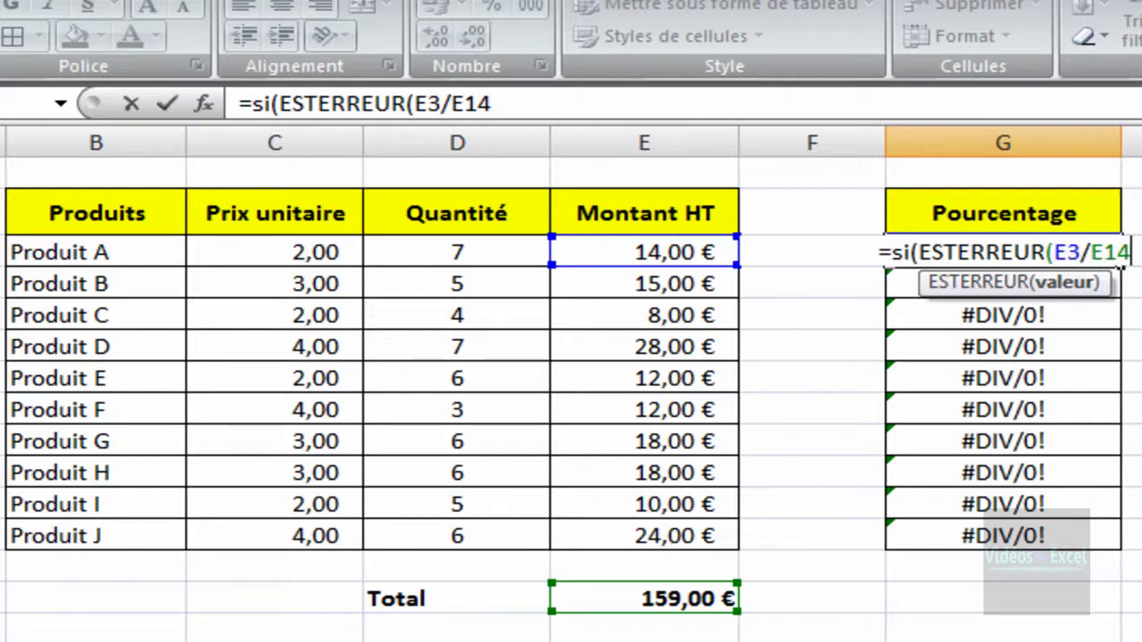
pyautogui.write(')')
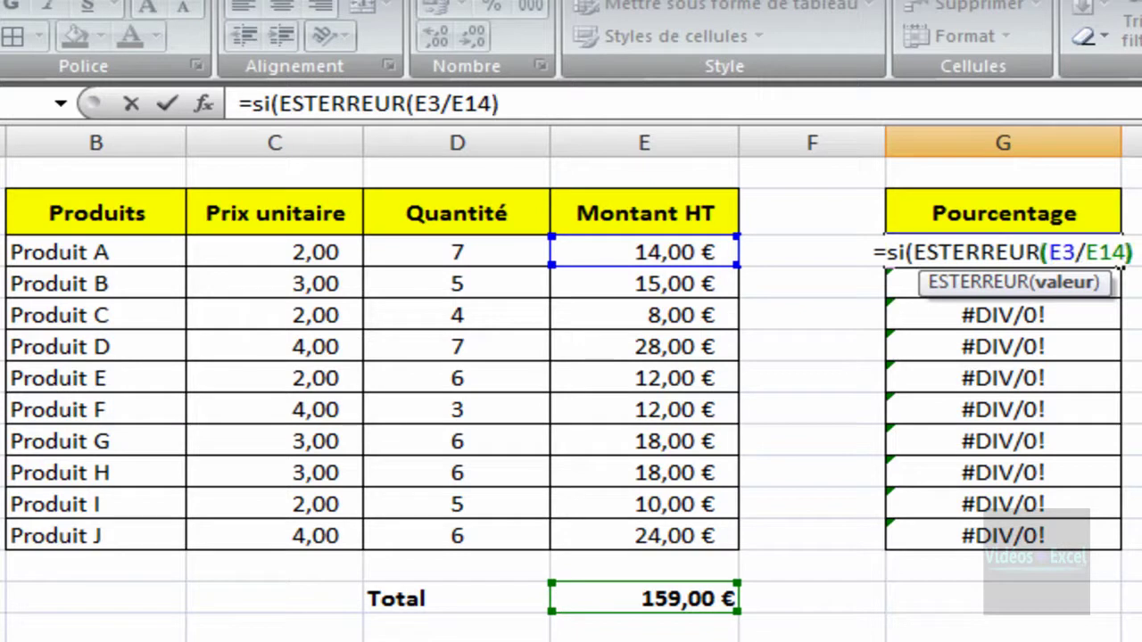
pyautogui.click(1133, 252)
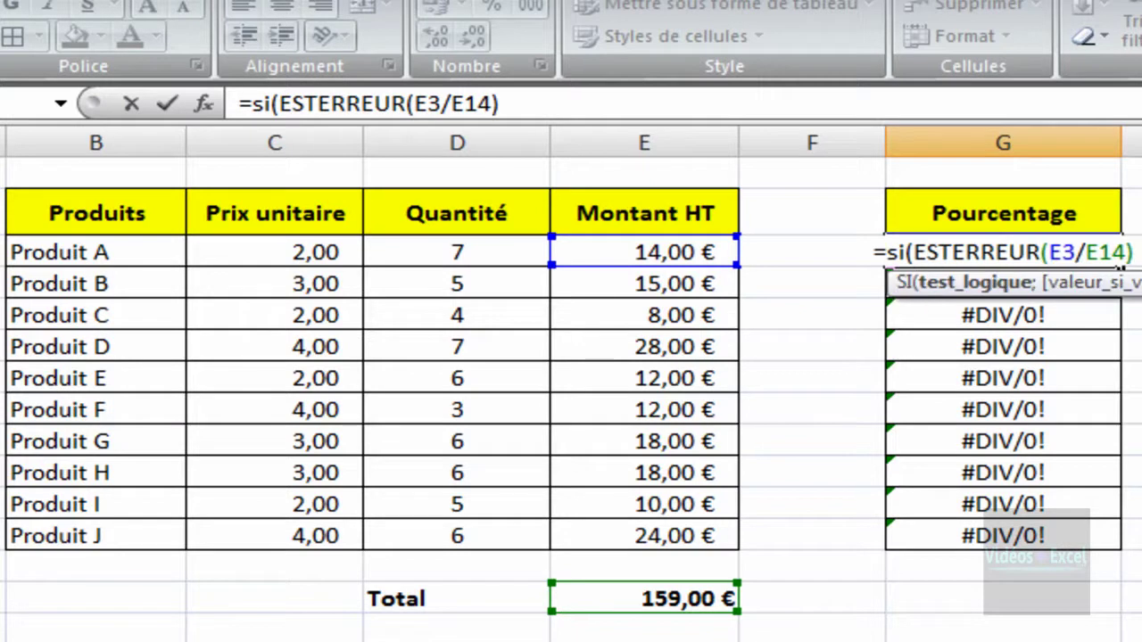
pyautogui.write(';')
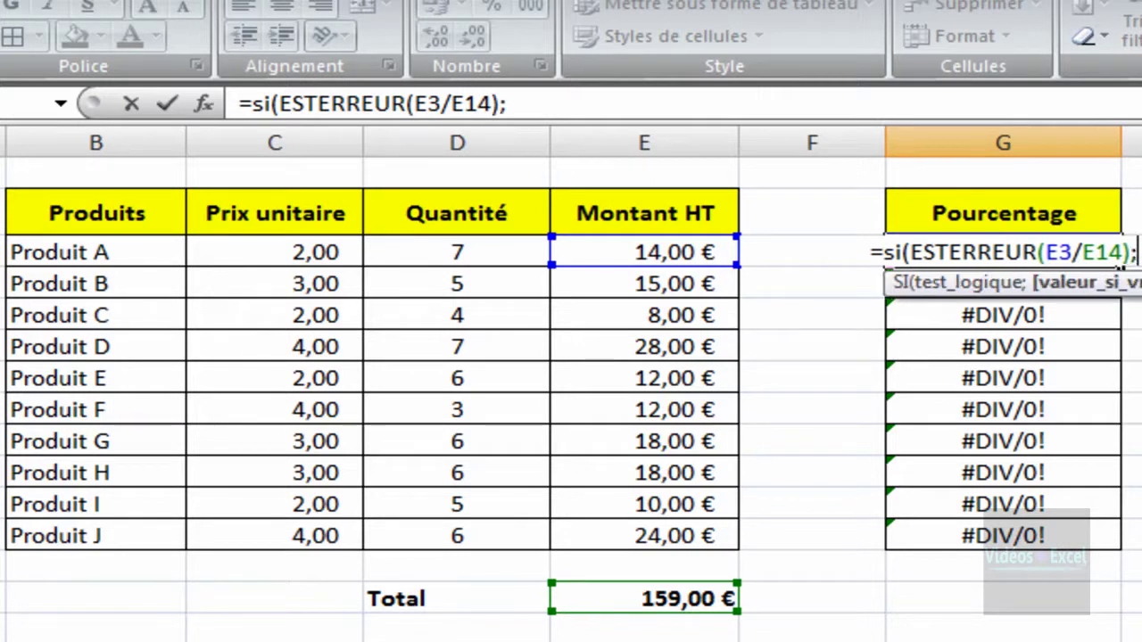
pyautogui.write('"a')
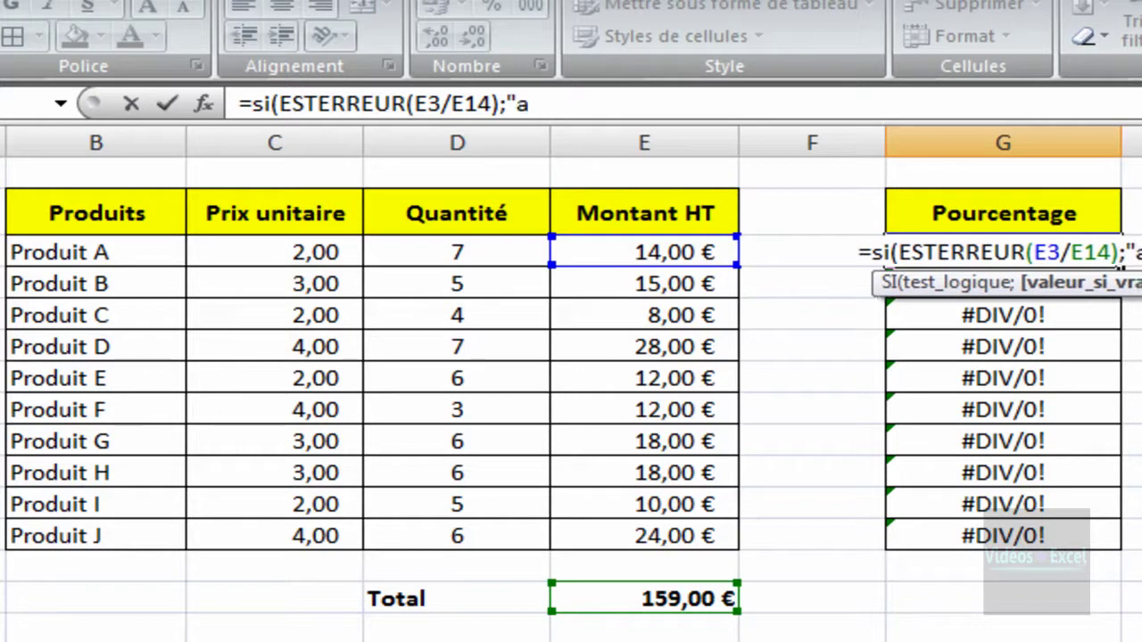
pyautogui.write('ttention"')
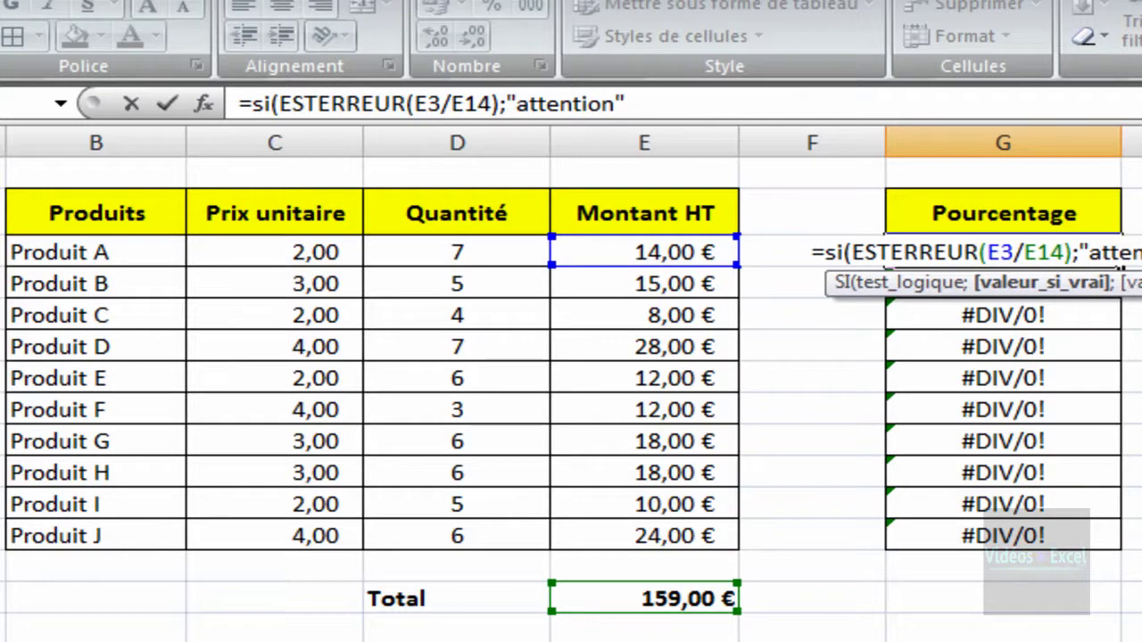
pyautogui.write(';')
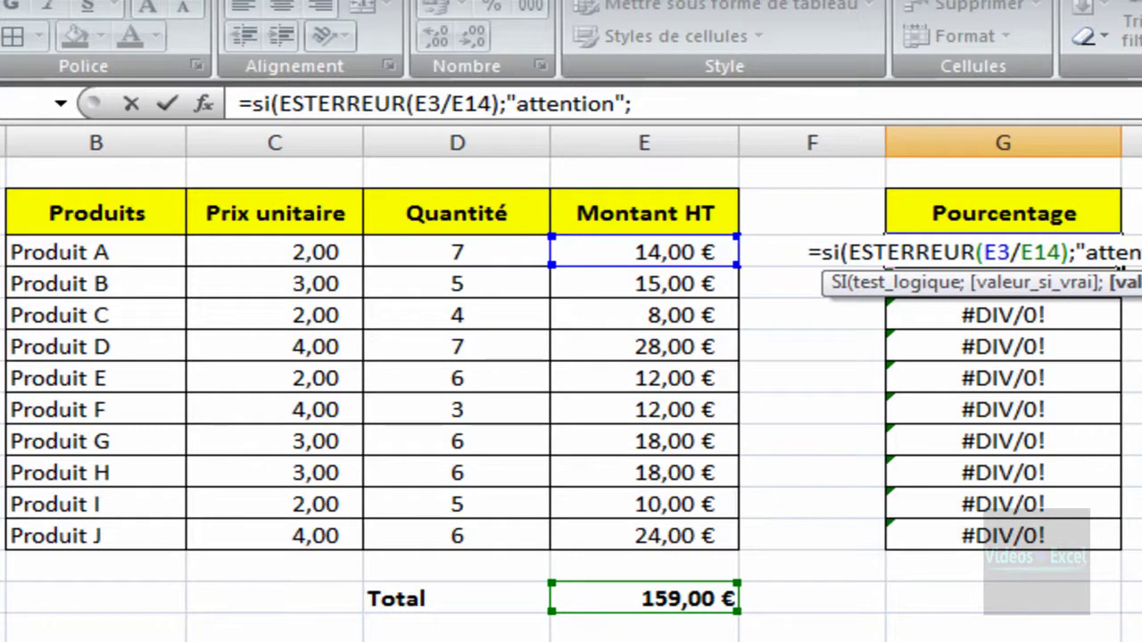
pyautogui.write('E3/E14')
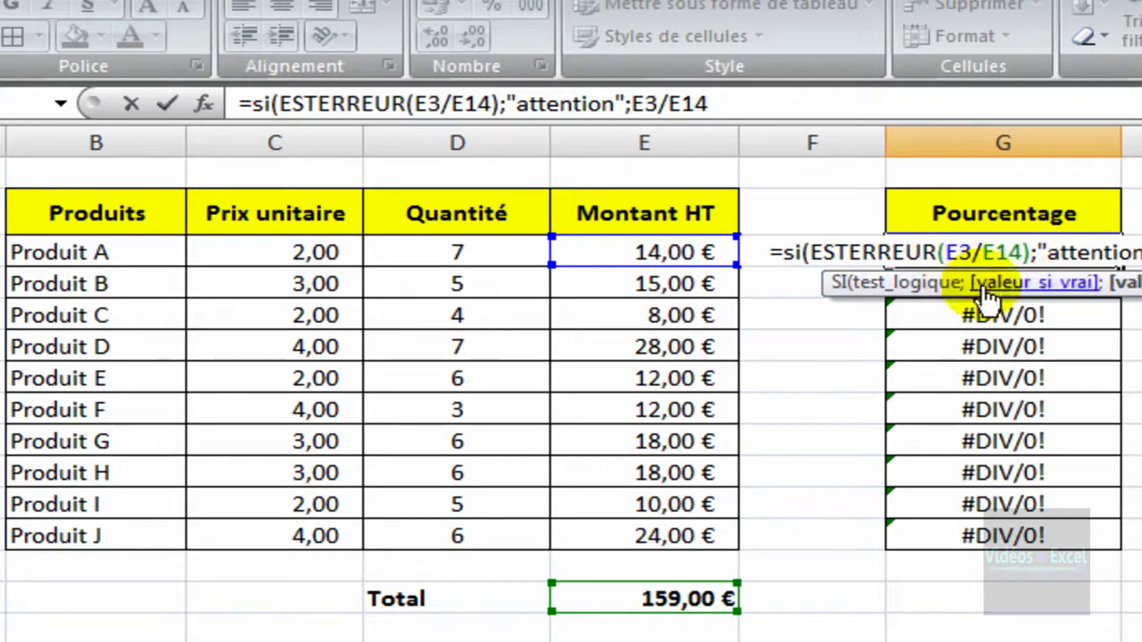
pyautogui.click(1049, 253)
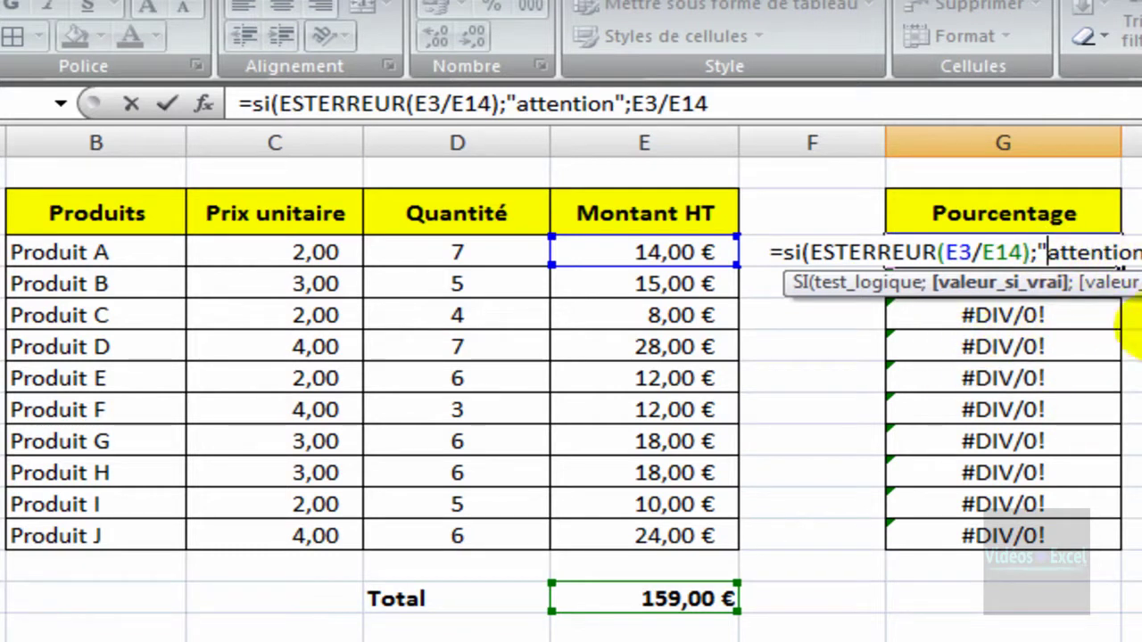
pyautogui.press('End')
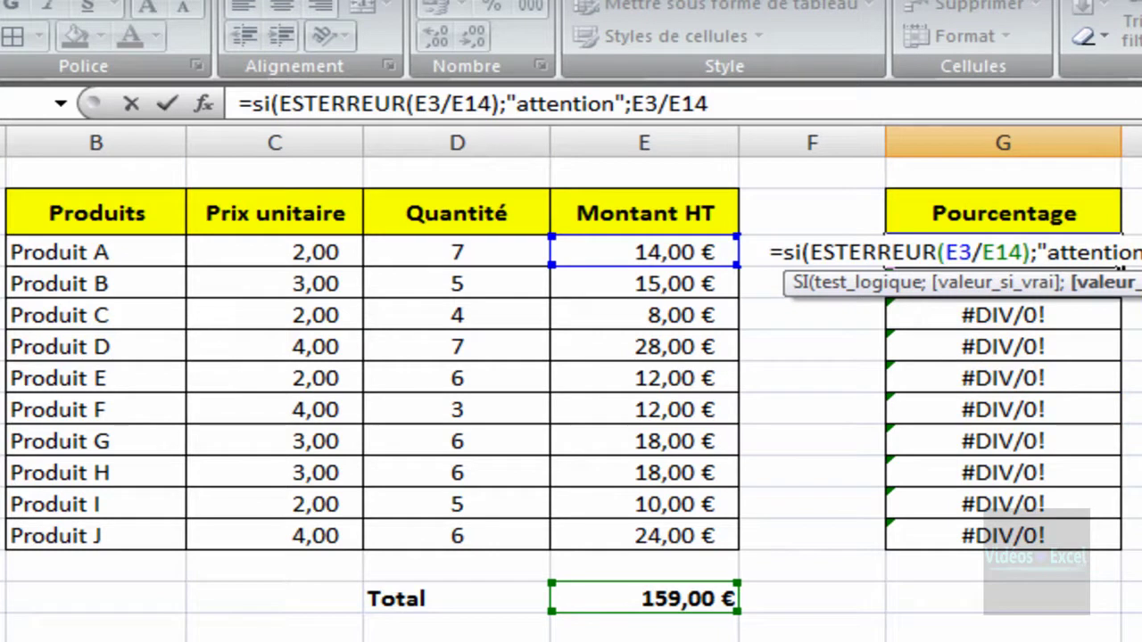
pyautogui.write(')')
pyautogui.press('Return')
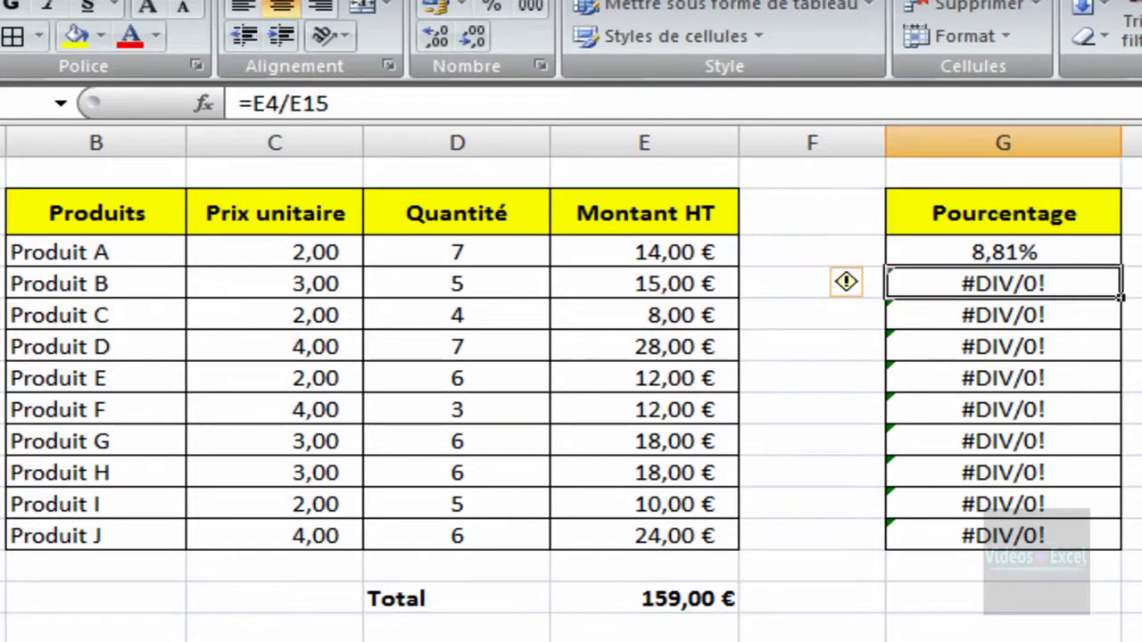
# Step: Copy the SI/ESTERREUR formula down to G12 and inspect the "attention" results for Produits B–J
pyautogui.click(1017, 252)
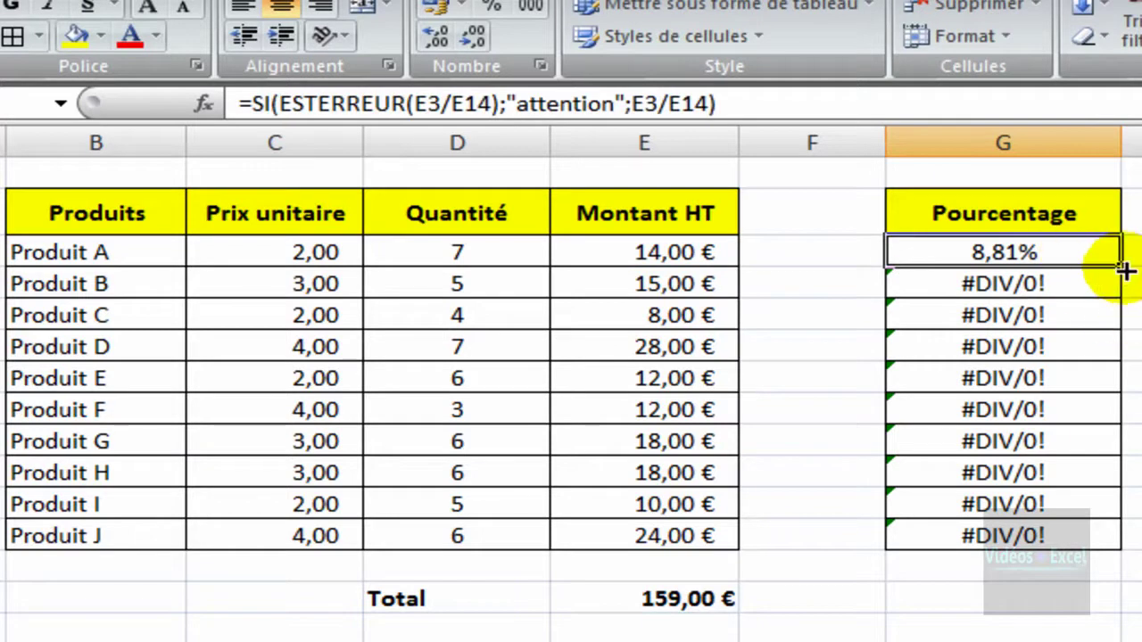
pyautogui.moveTo(1122, 273); pyautogui.dragTo(1130, 541)
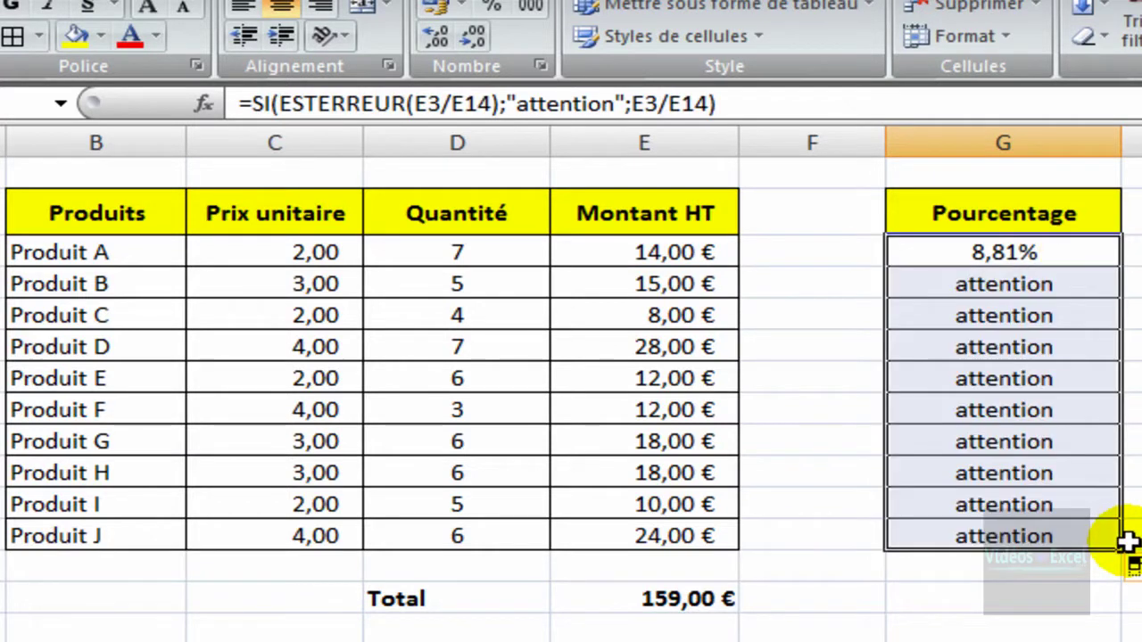
pyautogui.click(1017, 322)
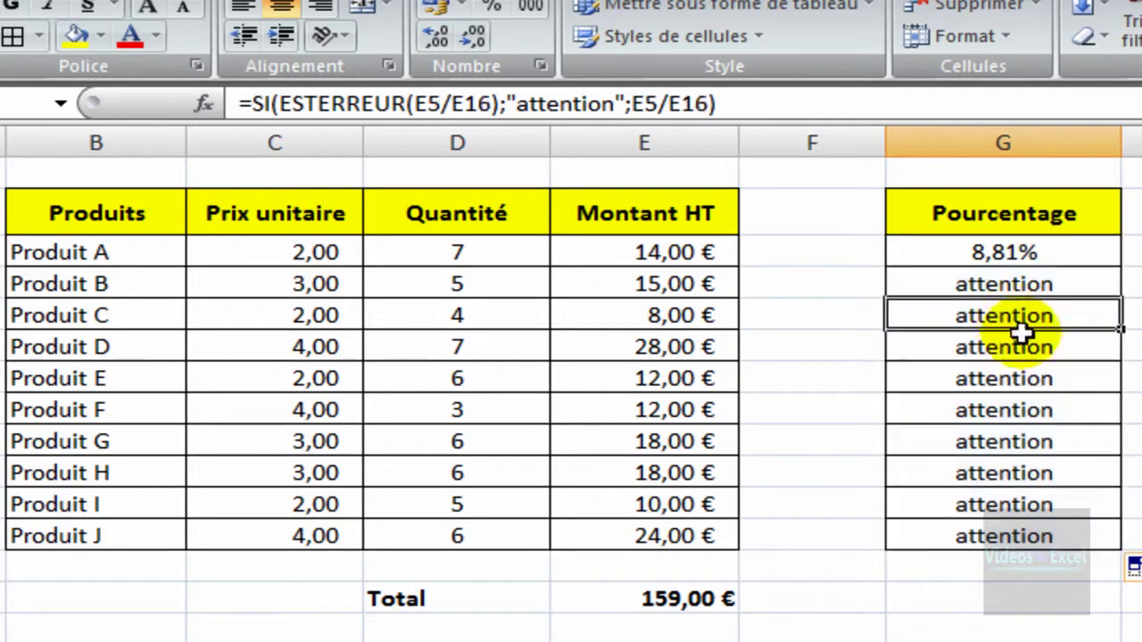
pyautogui.click(1039, 410)
pyautogui.click(1041, 505)
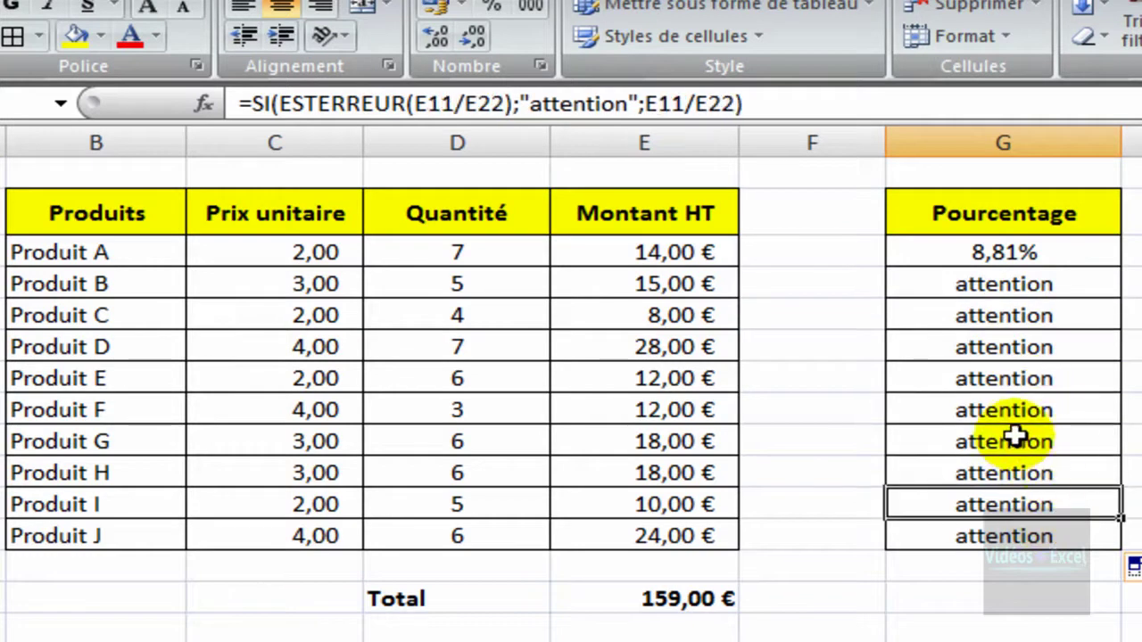
pyautogui.click(1016, 407)
pyautogui.click(1014, 316)
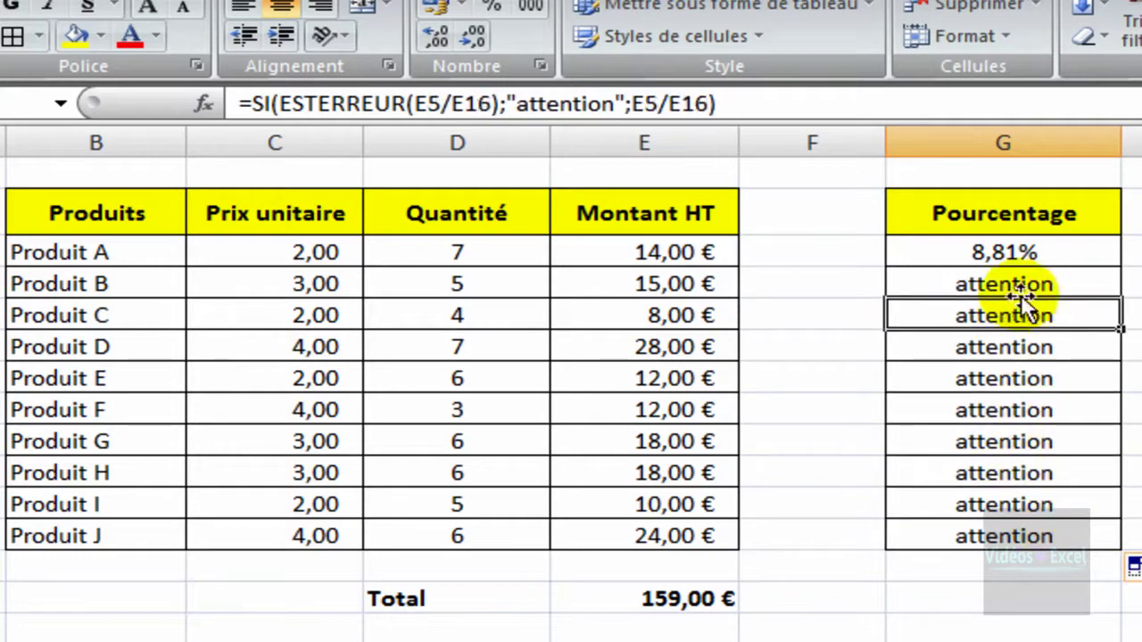
pyautogui.click(1020, 286)
# Step: Compare Produit A's and Produit B's formulas and open Produit C's to show the shifted total reference
pyautogui.click(1033, 255)
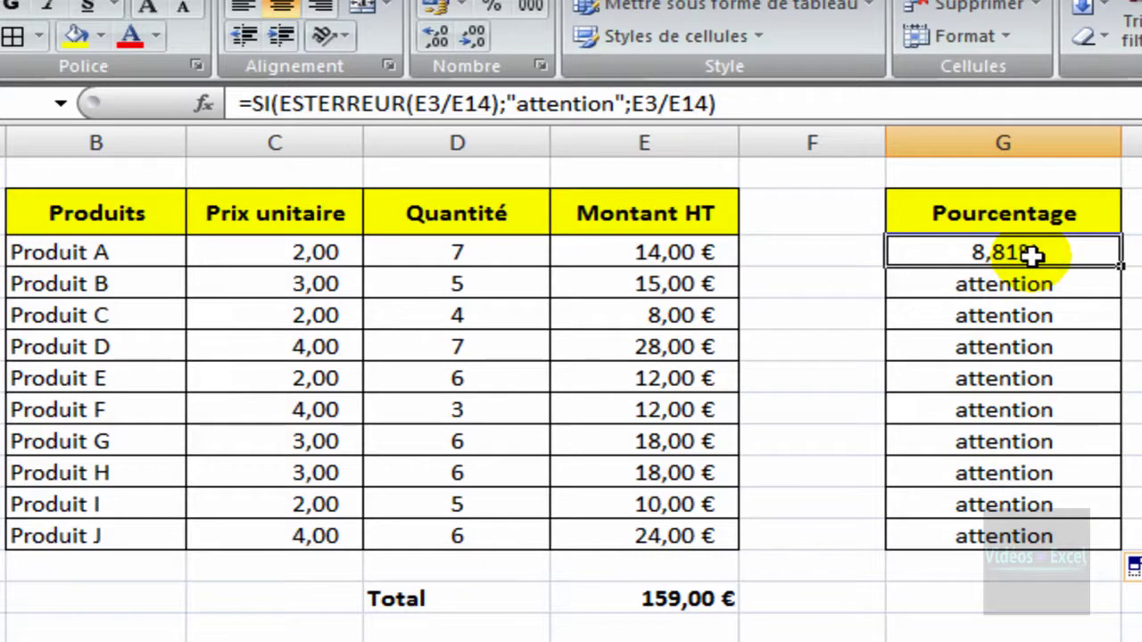
pyautogui.click(1024, 283)
pyautogui.click(1035, 259)
pyautogui.click(1031, 281)
pyautogui.click(1038, 257)
pyautogui.click(1031, 284)
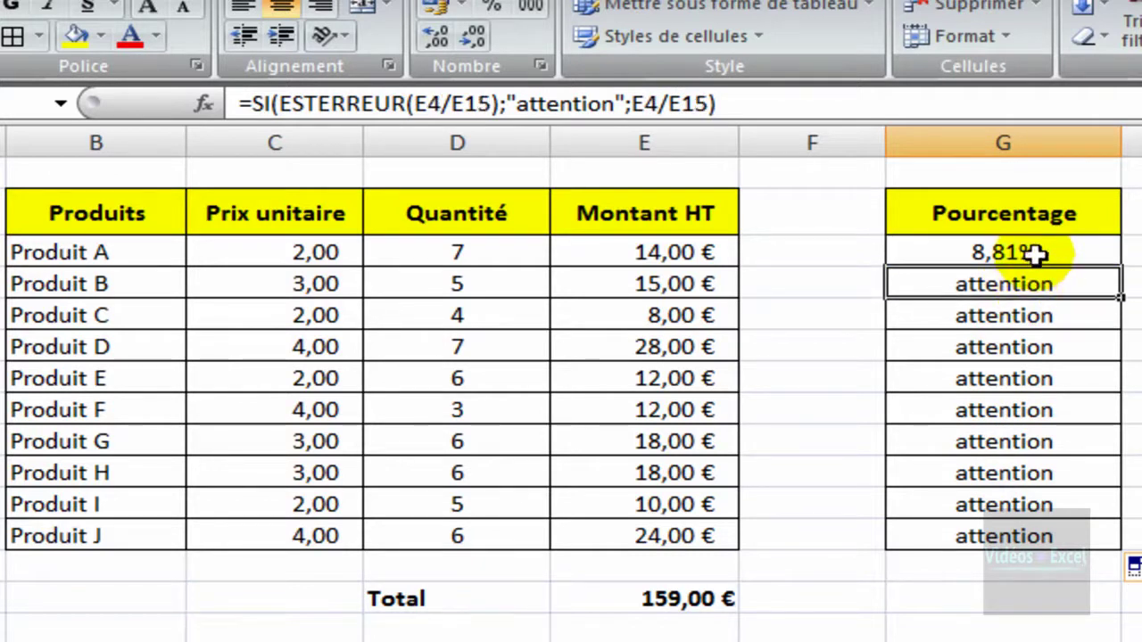
pyautogui.click(1035, 257)
pyautogui.click(1056, 283)
pyautogui.click(1053, 255)
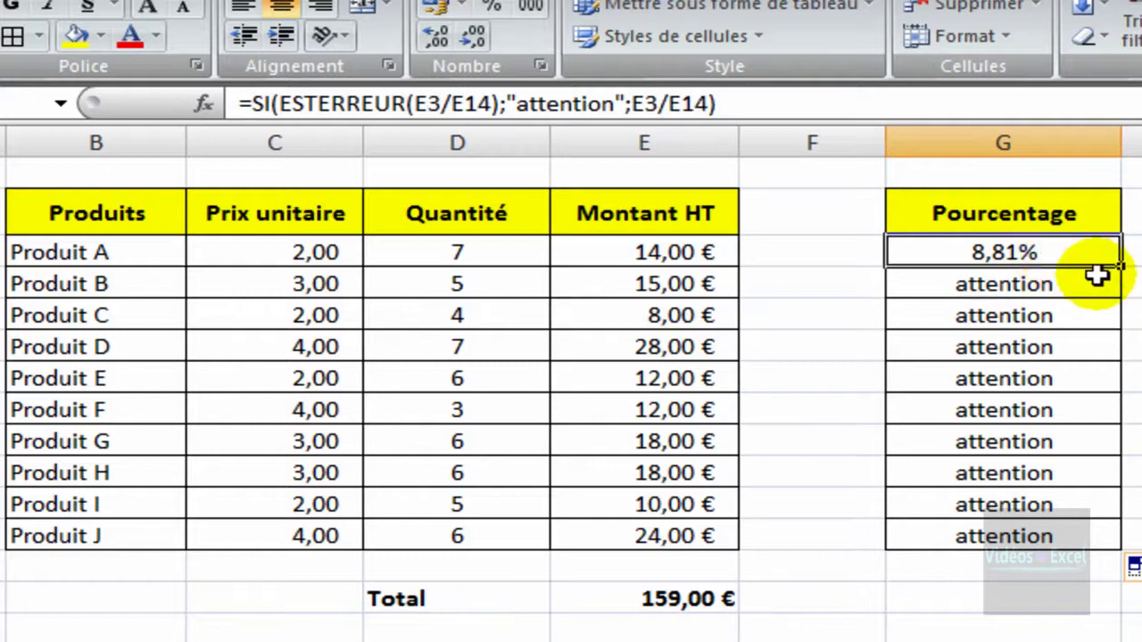
pyautogui.doubleClick(1017, 252)
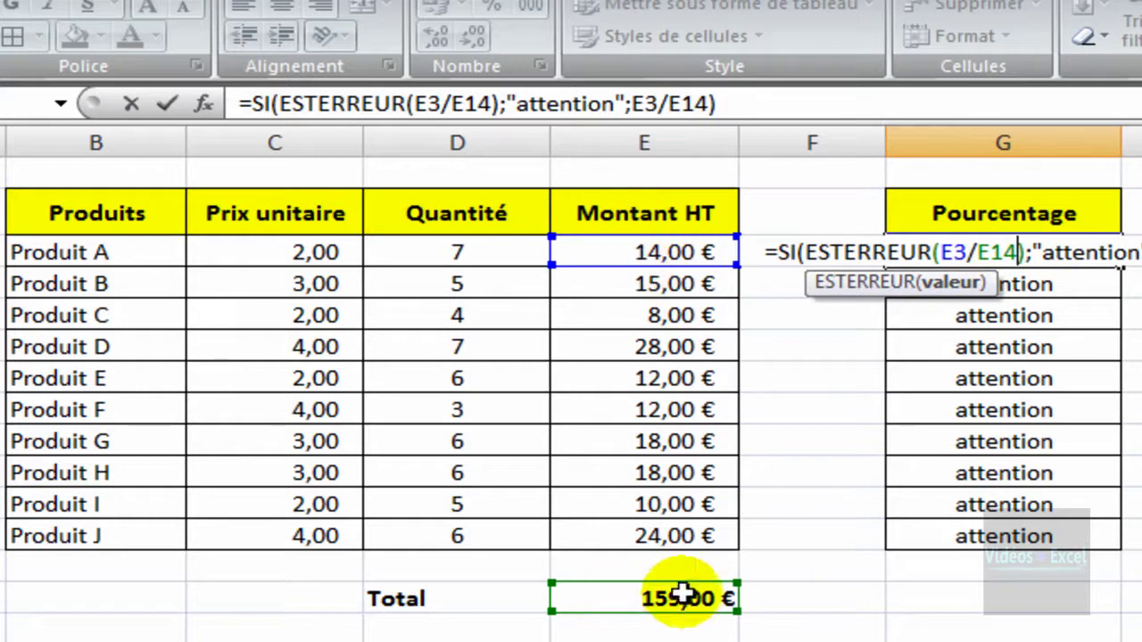
pyautogui.hotkey('ctrl', 'Return')
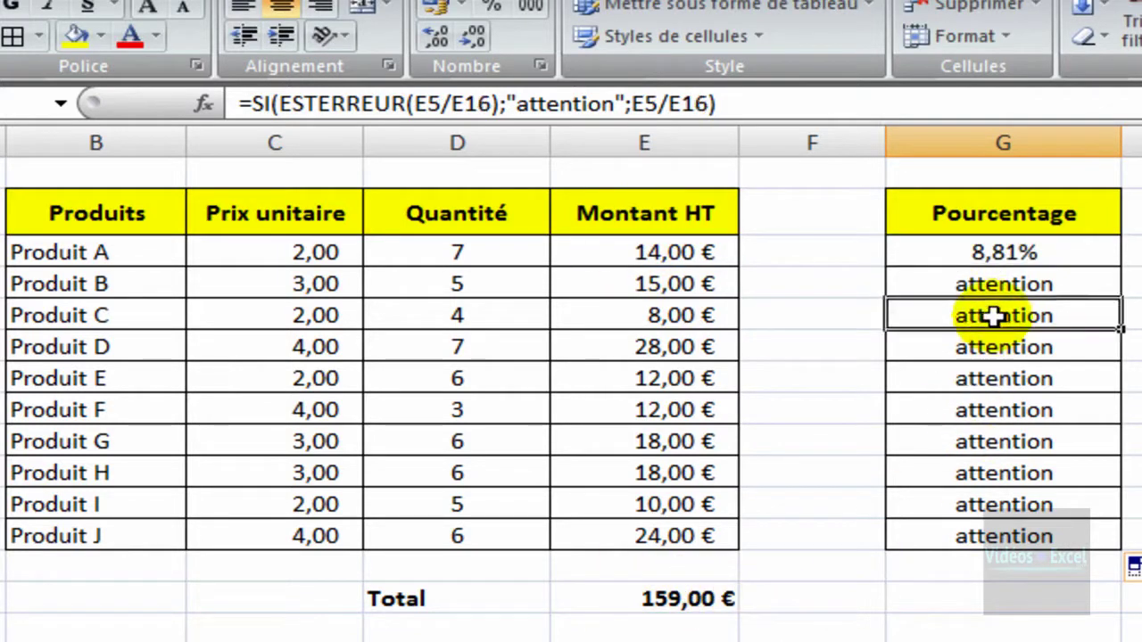
pyautogui.doubleClick(995, 315)
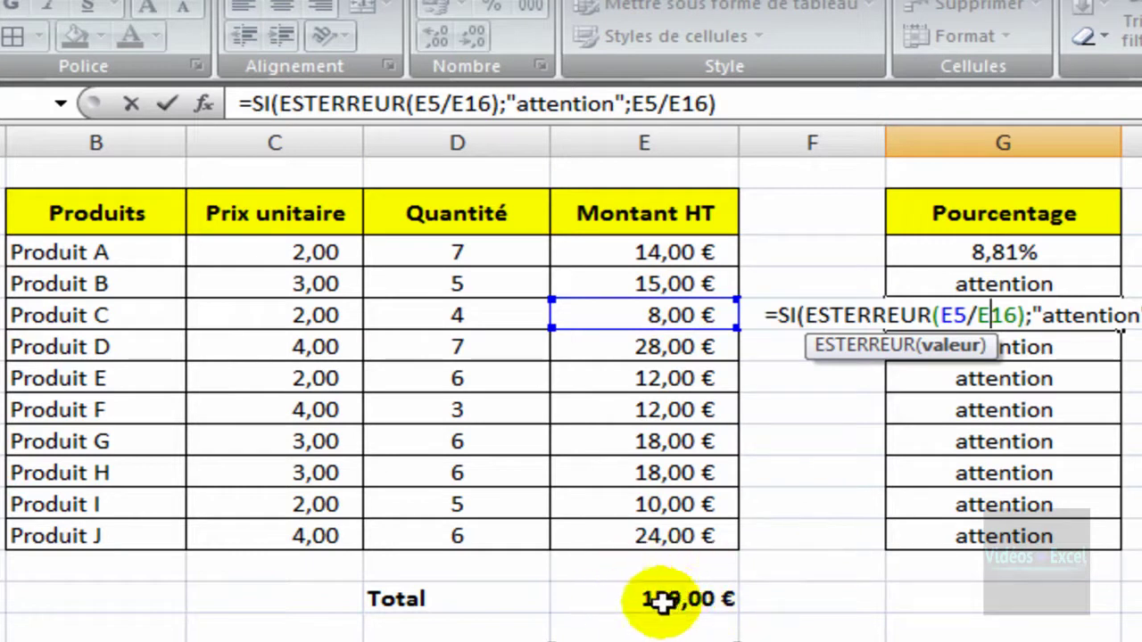
# Step: Change both E14 references in G3's formula to the absolute $E$14 with F4
pyautogui.hotkey('ctrl', 'Return')
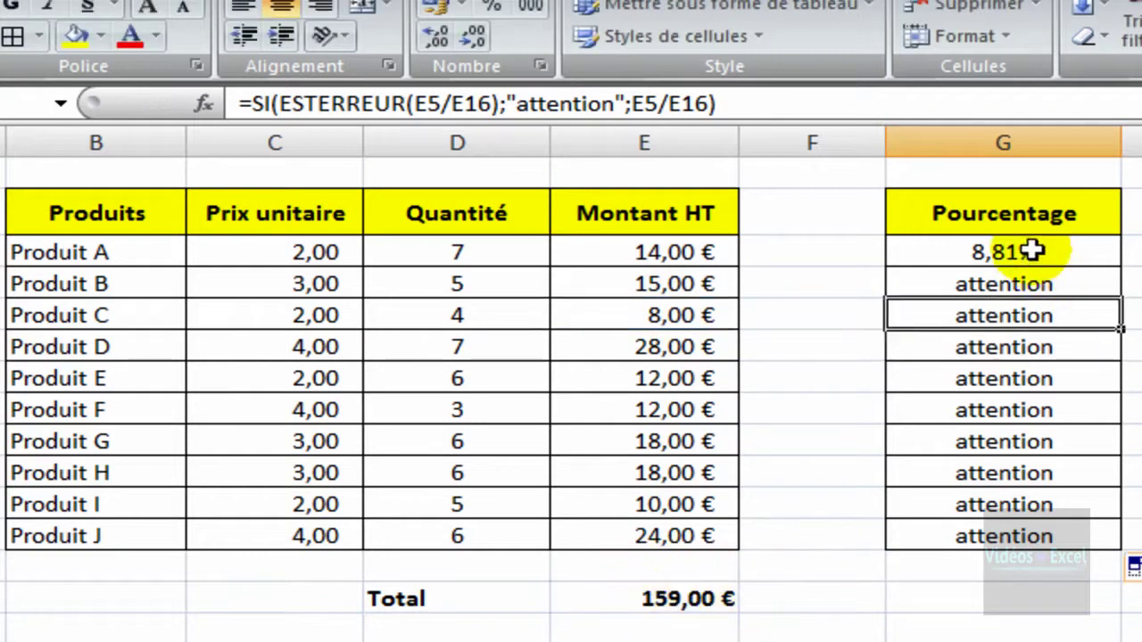
pyautogui.click(1102, 250)
pyautogui.doubleClick(1017, 252)
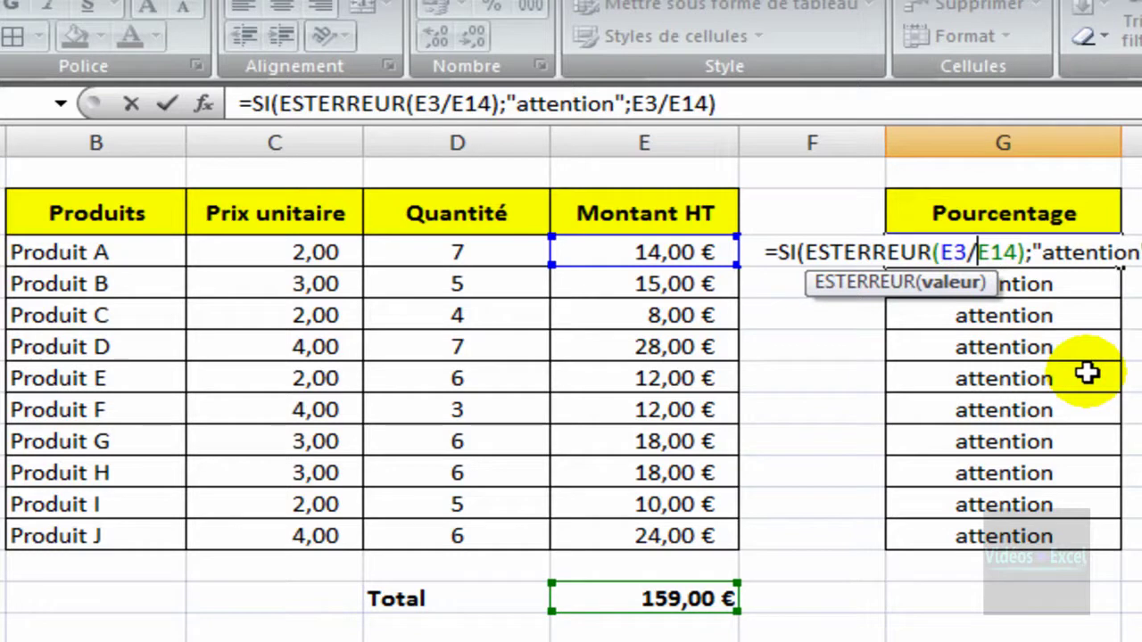
pyautogui.press('F4')
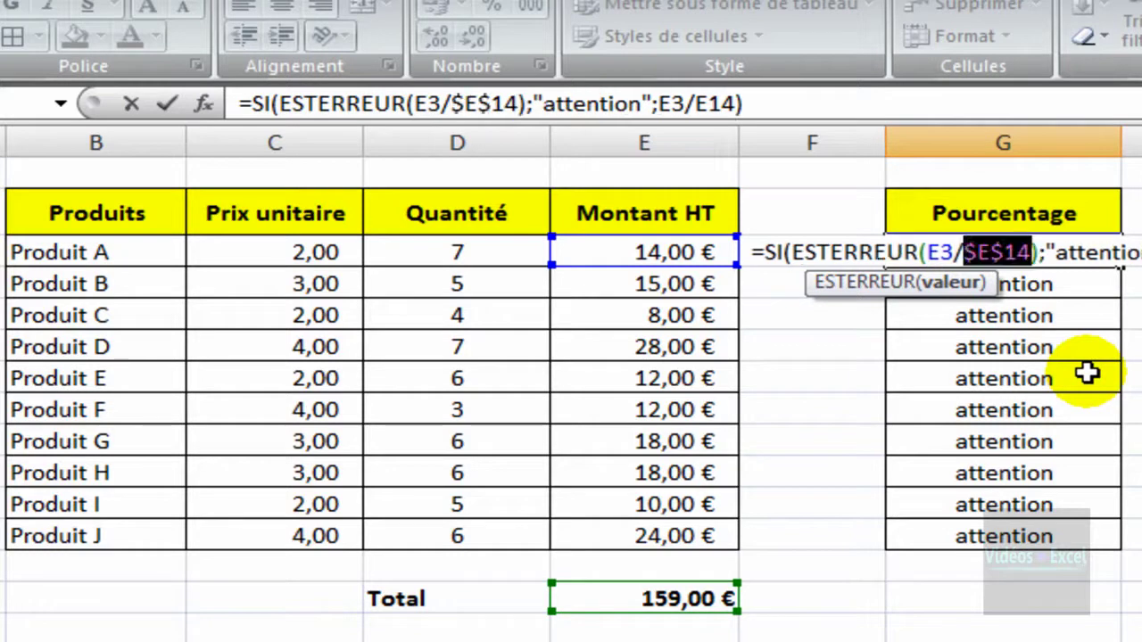
pyautogui.press('End')
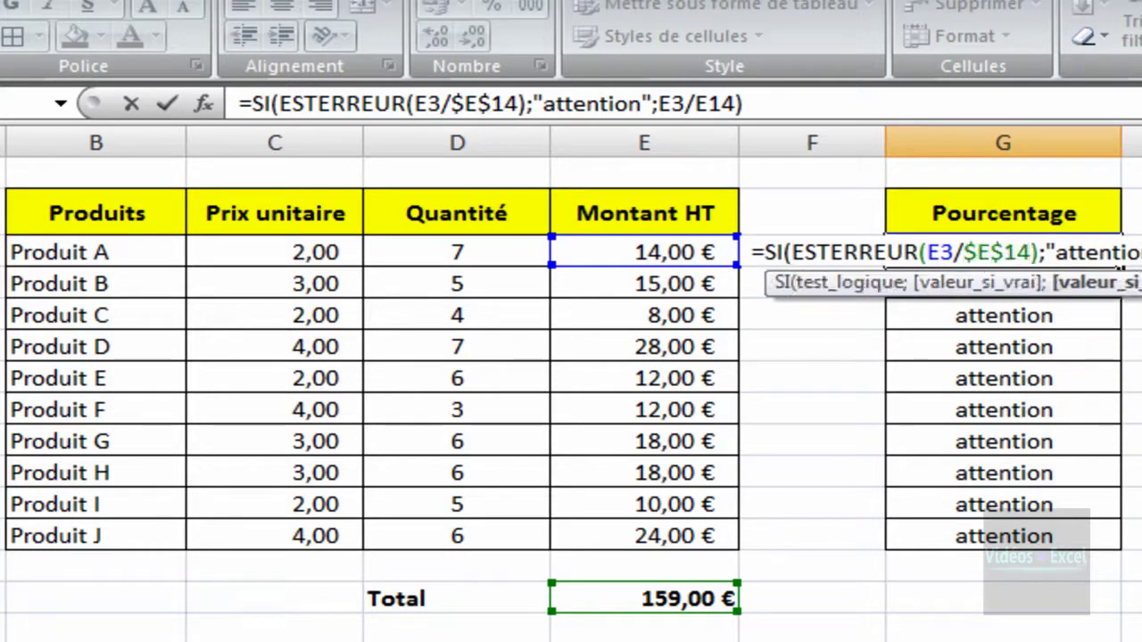
pyautogui.press('F4')
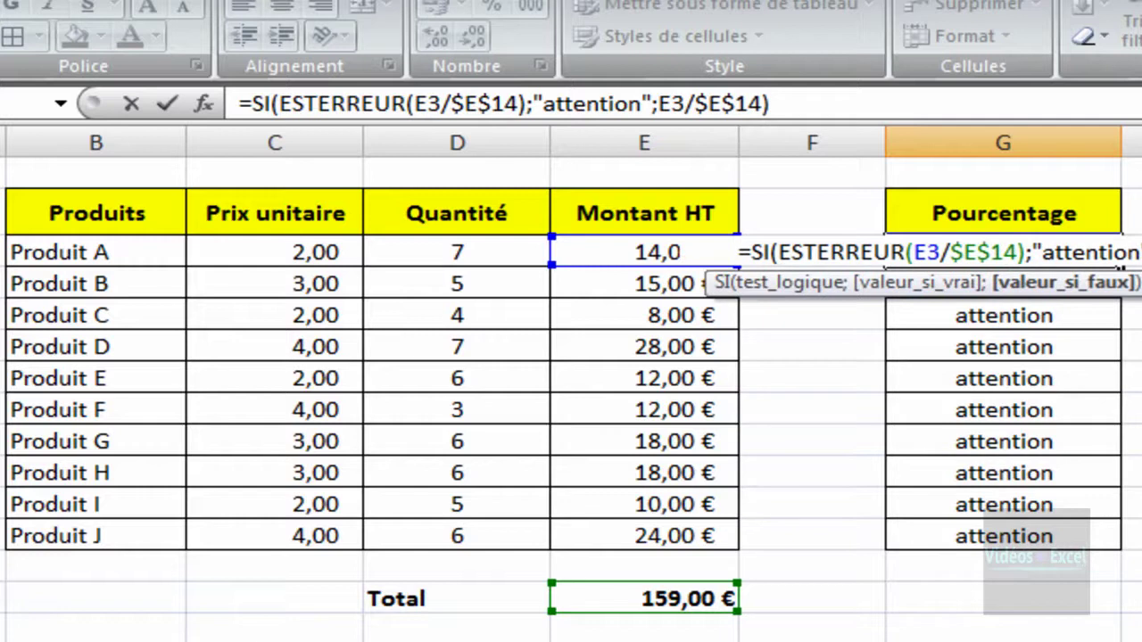
pyautogui.press('Return')
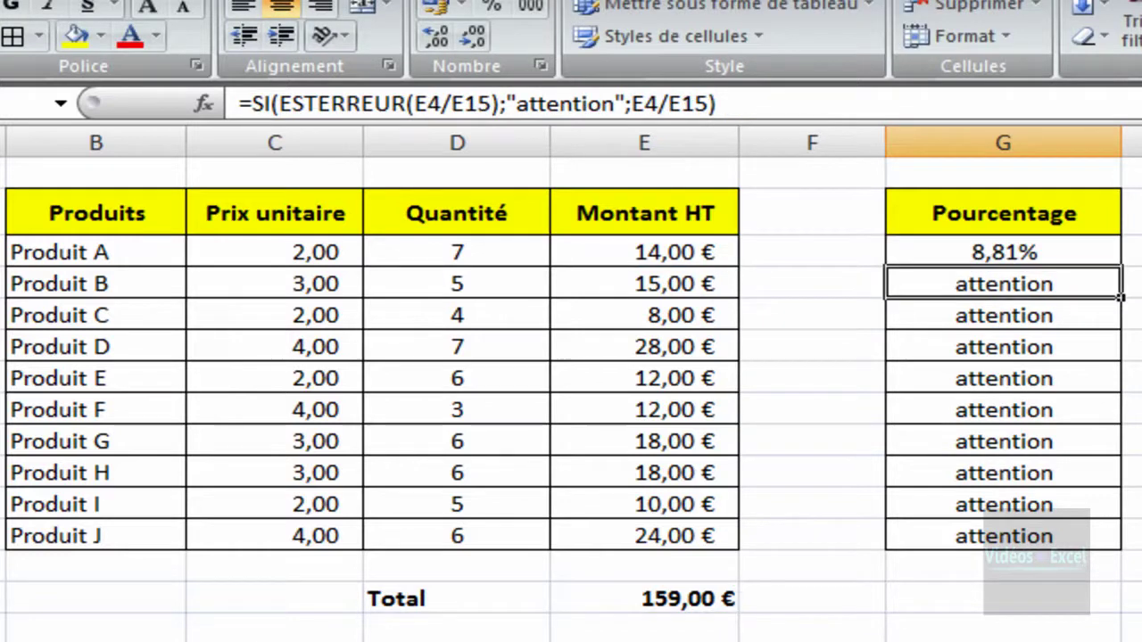
# Step: Fill the $E$14 formula down the Pourcentage column and check results from 9,43% to 15,09%
pyautogui.click(1080, 255)
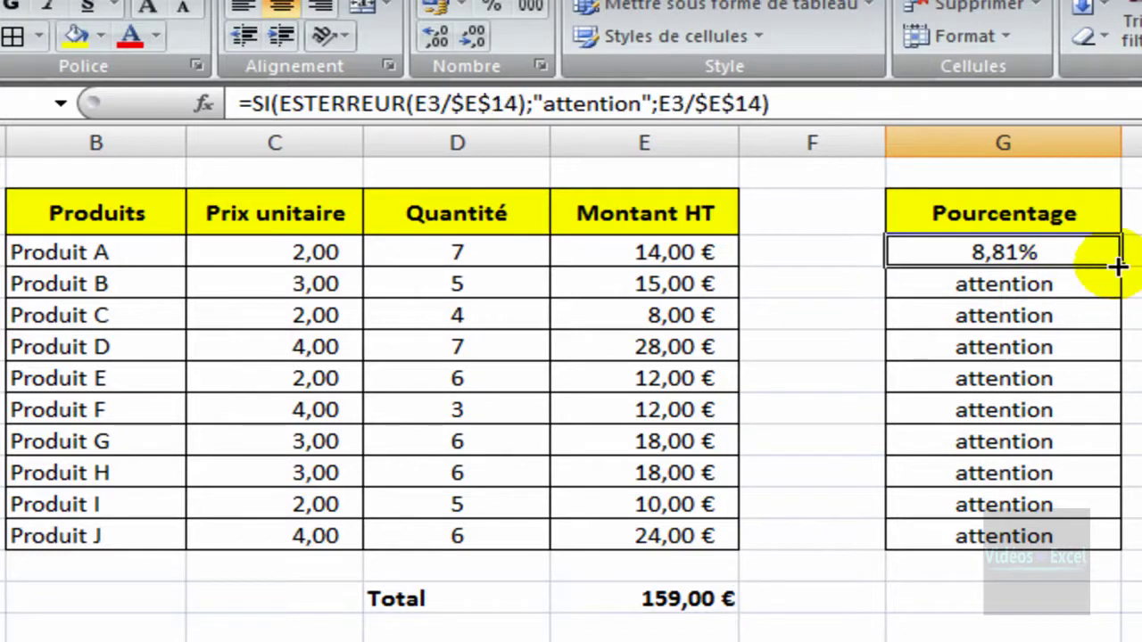
pyautogui.doubleClick(1118, 266)
pyautogui.click(1064, 430)
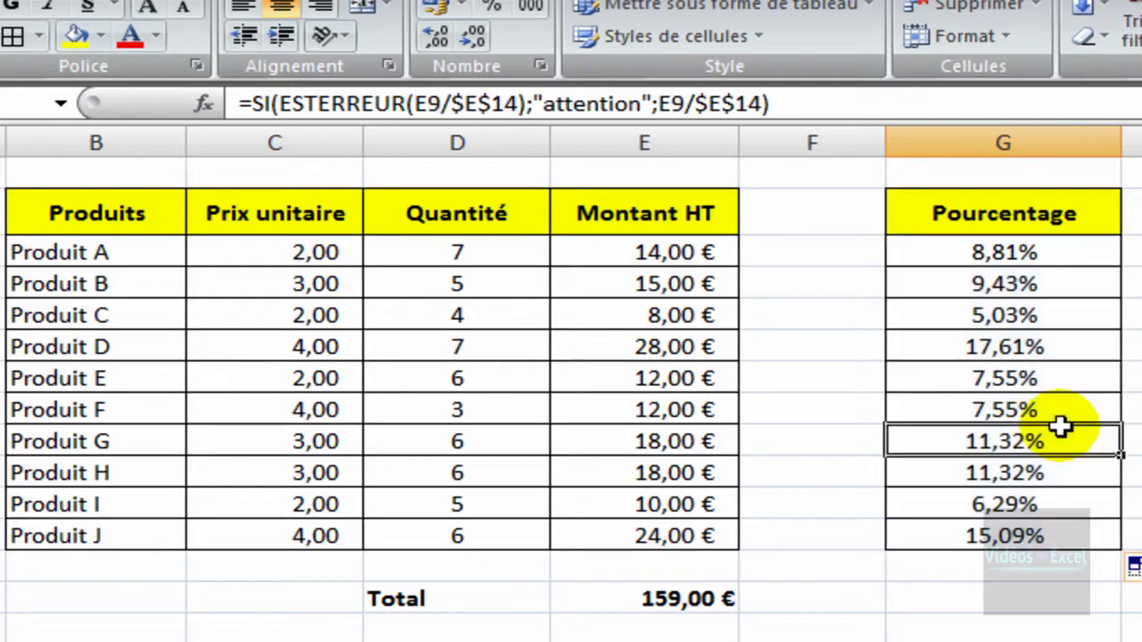
pyautogui.click(996, 348)
pyautogui.click(991, 312)
pyautogui.click(987, 283)
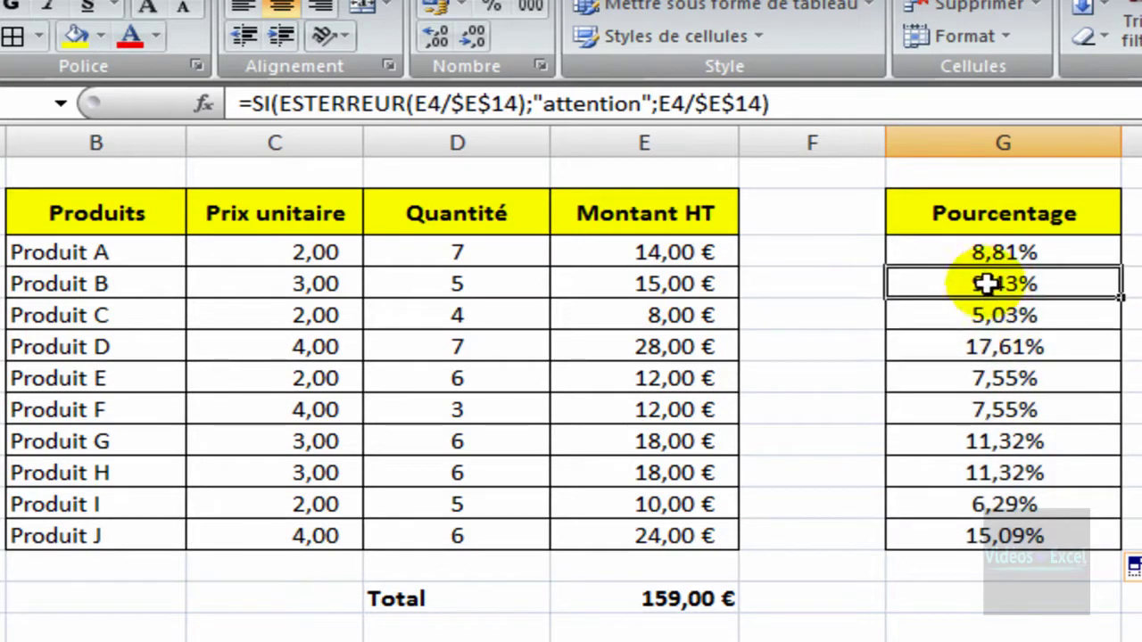
pyautogui.click(811, 228)
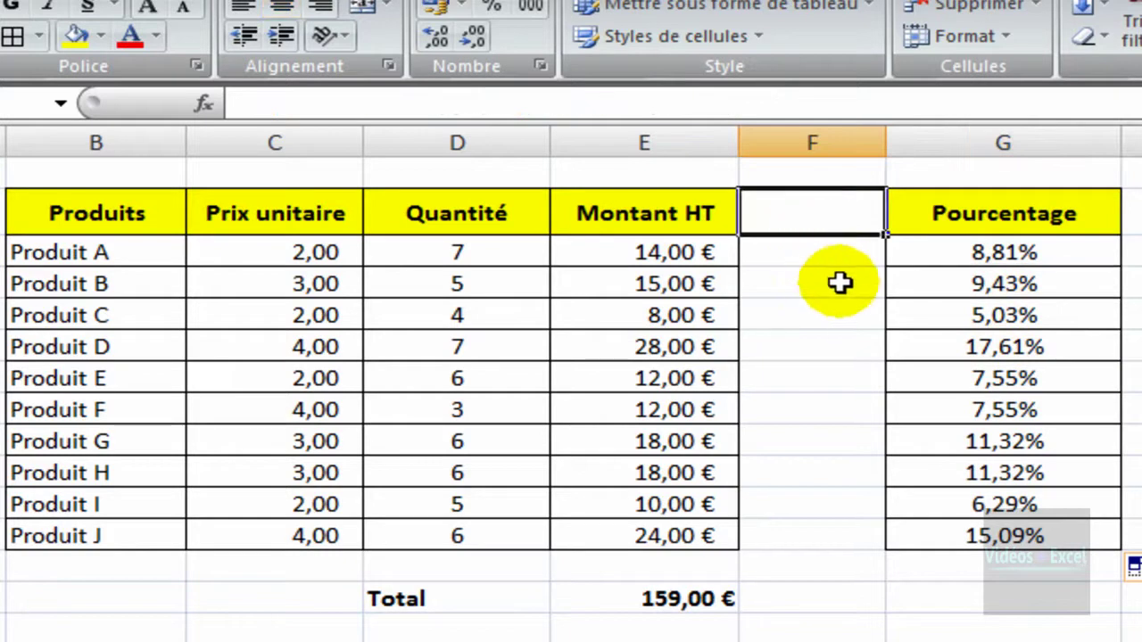